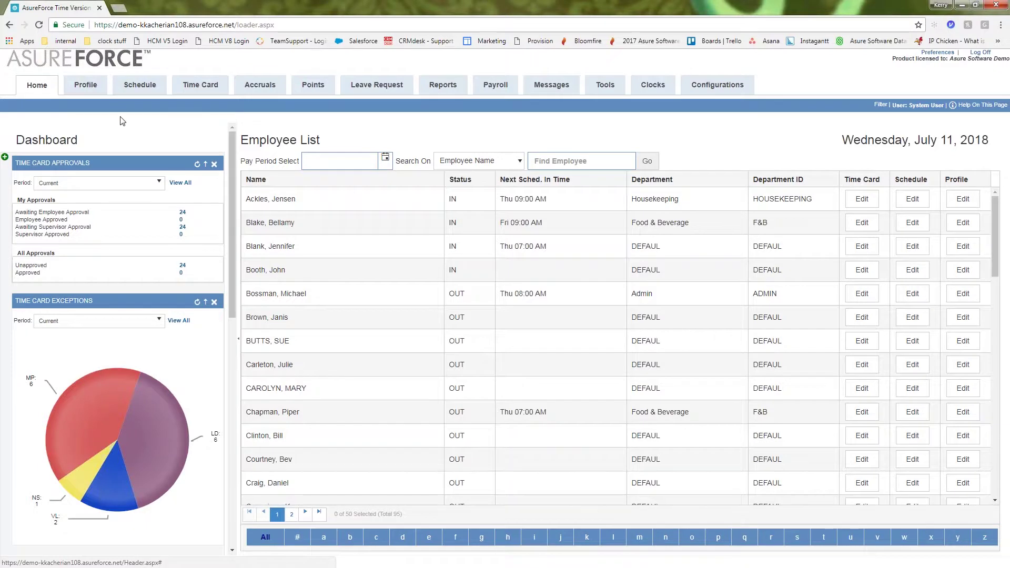
# Step: Open the first employee's time card from the home page employee list to view it, and close it
pyautogui.click(861, 199)
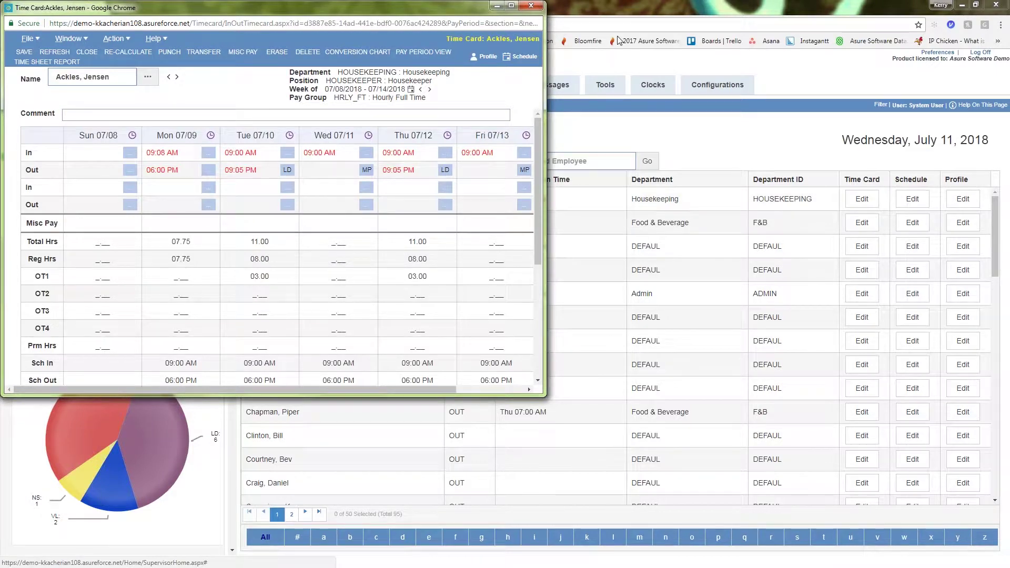
pyautogui.click(531, 6)
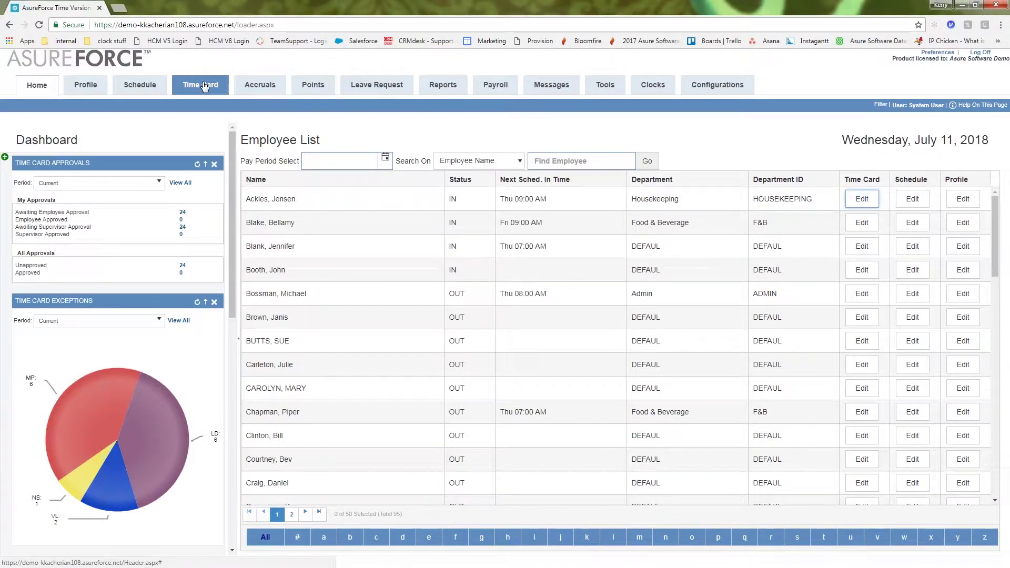
# Step: Search the Time Card employee list by employee name, open the matching employee's time card and close it
pyautogui.click(205, 85)
pyautogui.click(244, 135)
pyautogui.write('bell')
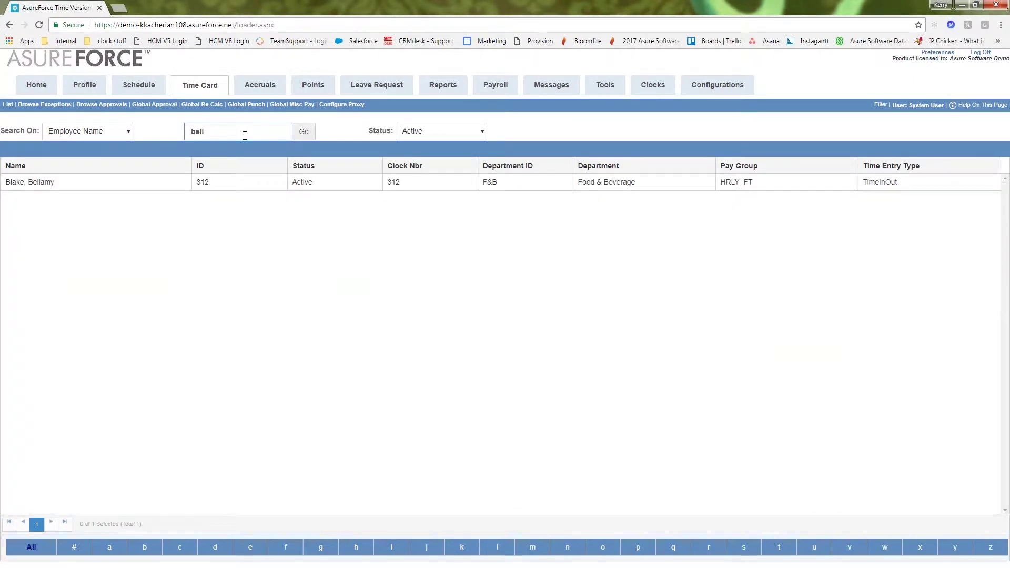
pyautogui.doubleClick(282, 182)
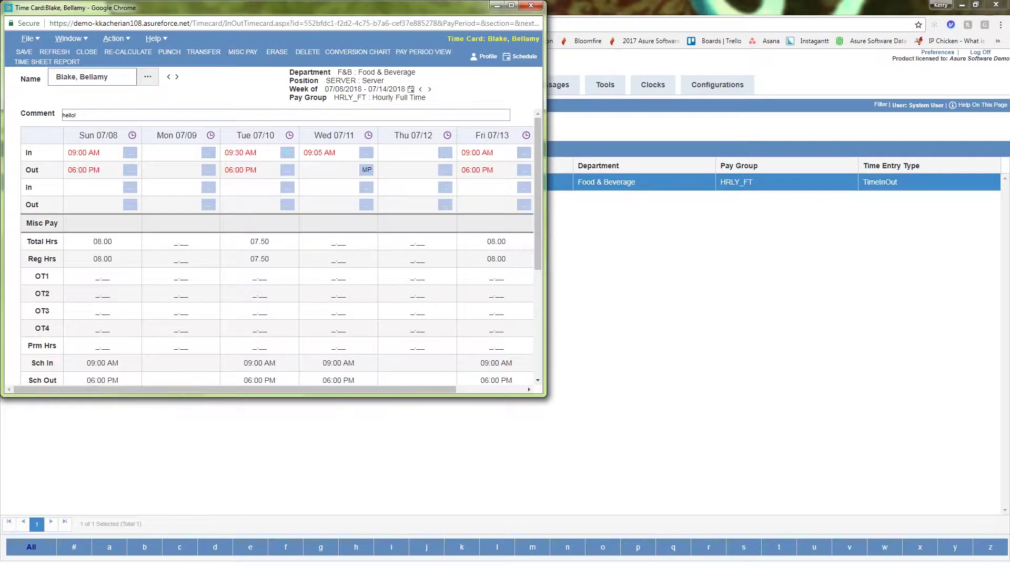
pyautogui.click(531, 7)
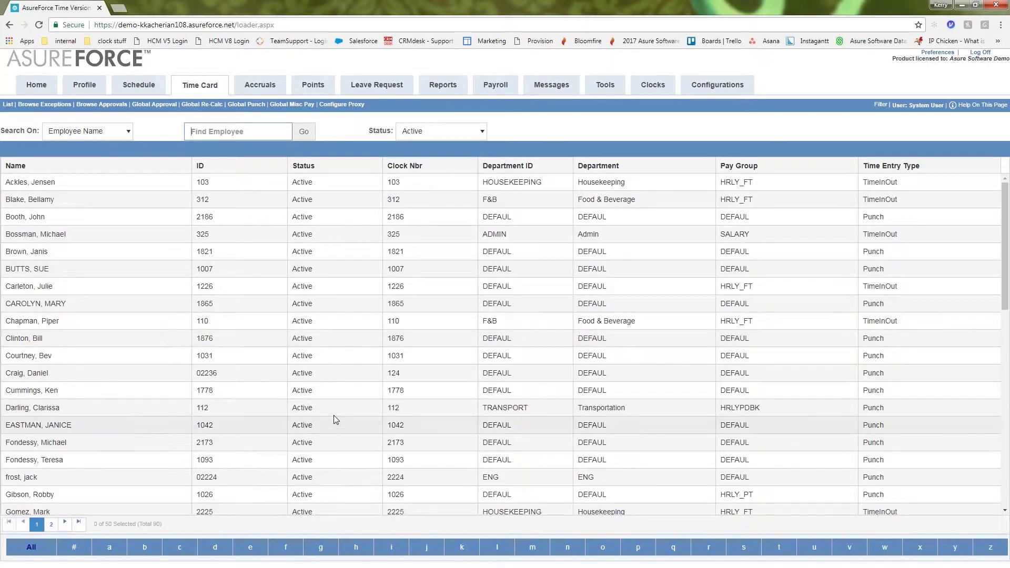
# Step: Open the first Housekeeping employee's time card in pay period view and maximize its window
pyautogui.doubleClick(169, 182)
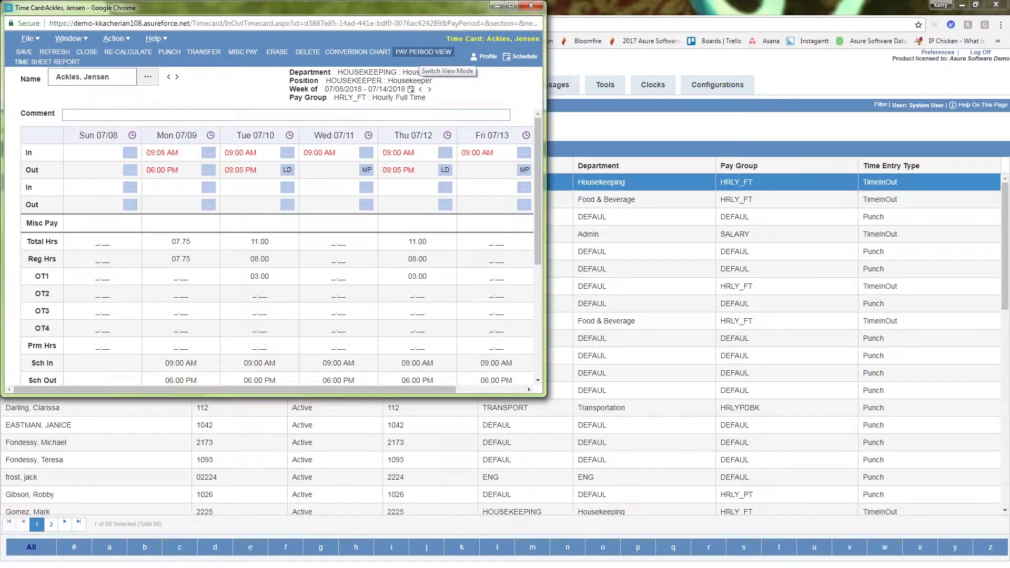
pyautogui.click(416, 54)
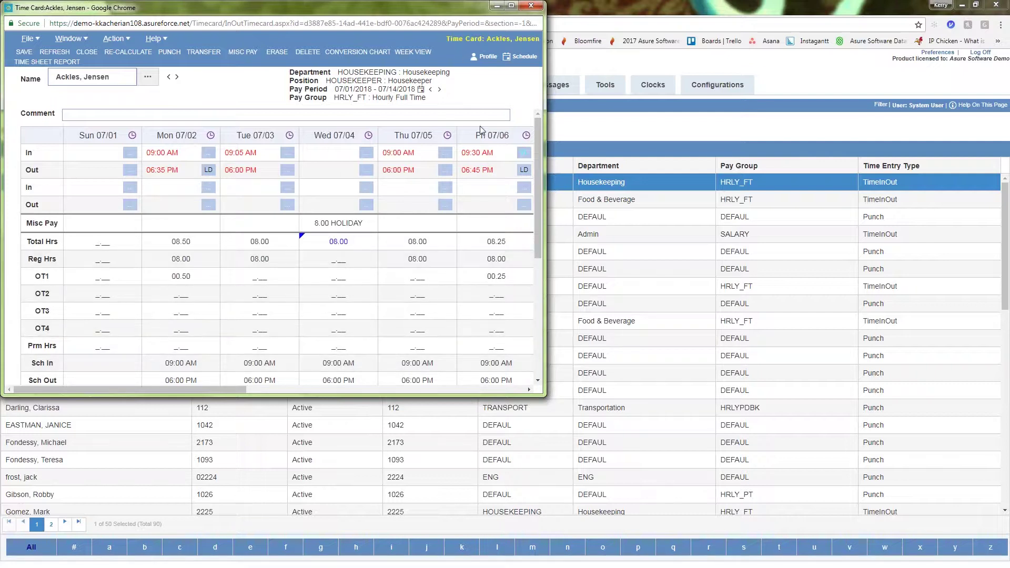
pyautogui.click(511, 5)
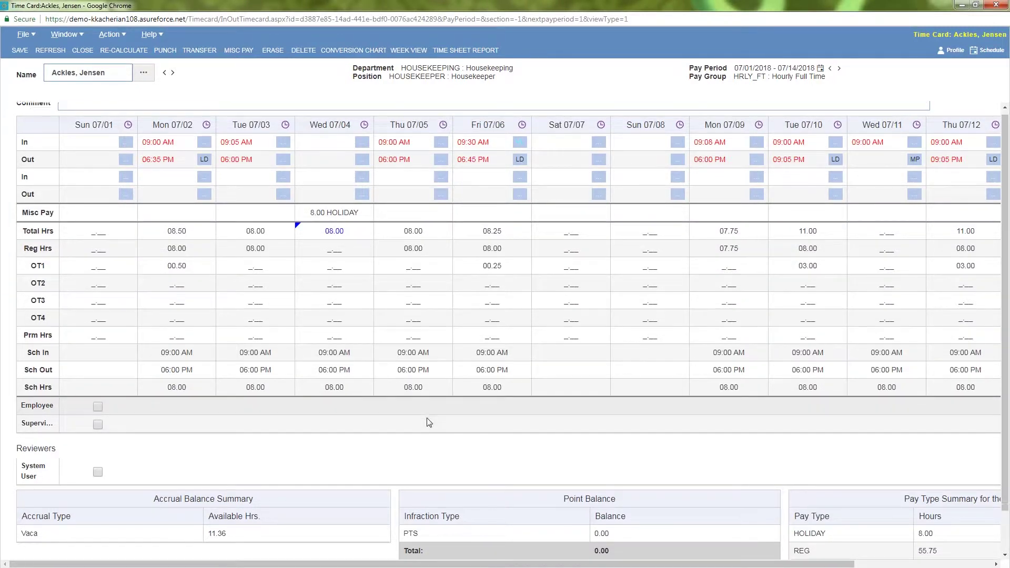
# Step: Review the pay period's accrual, point balance and pay type summaries below the time card grid
pyautogui.scroll(-1, 426, 419)
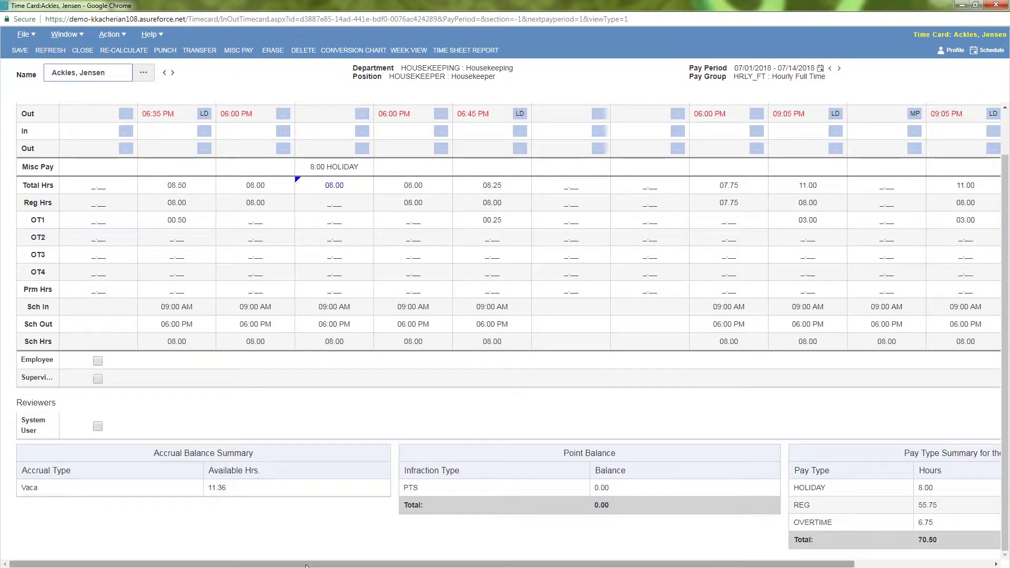
pyautogui.moveTo(364, 564); pyautogui.dragTo(495, 566)
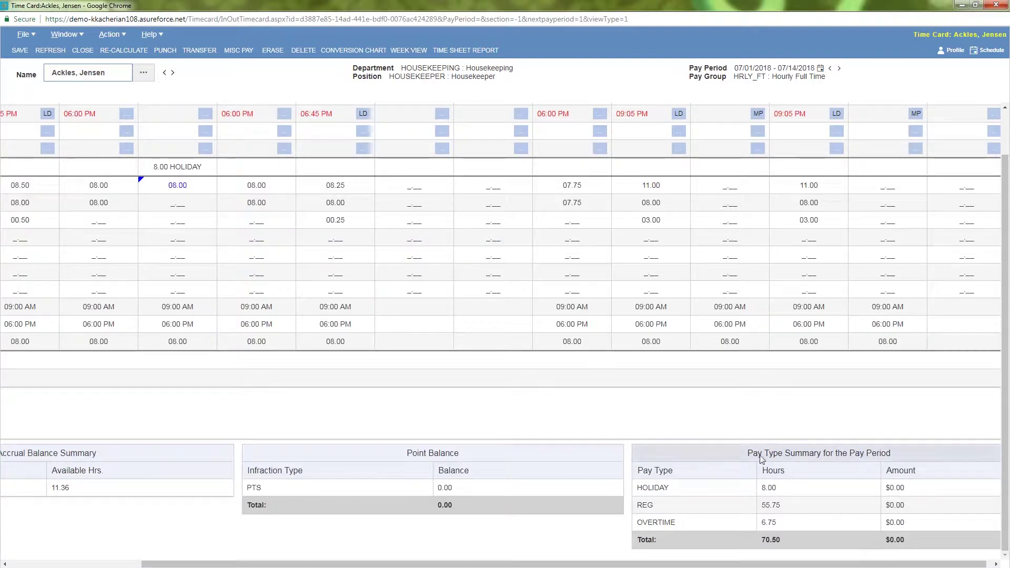
pyautogui.scroll(1, 476, 495)
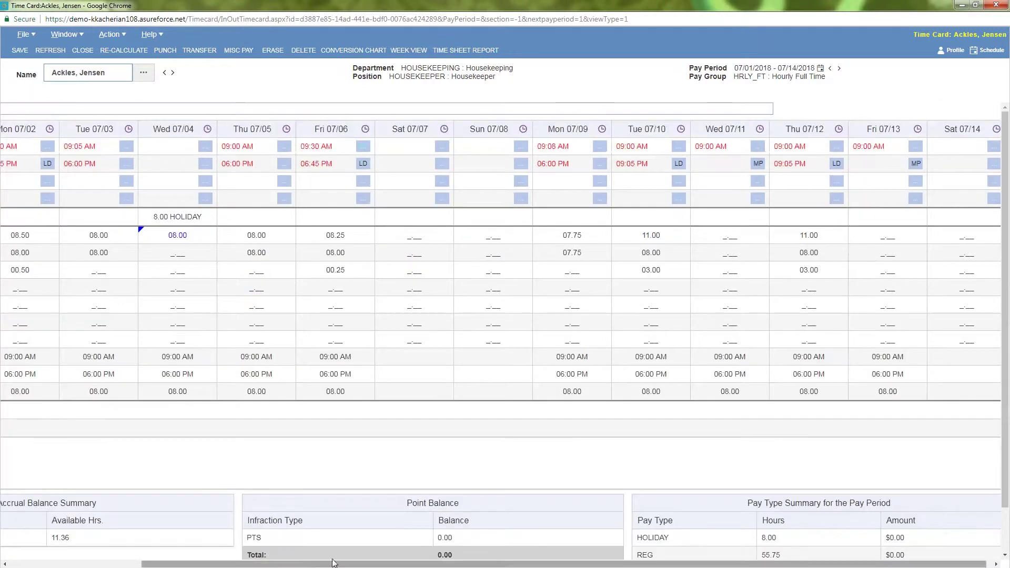
pyautogui.moveTo(288, 563); pyautogui.dragTo(156, 563)
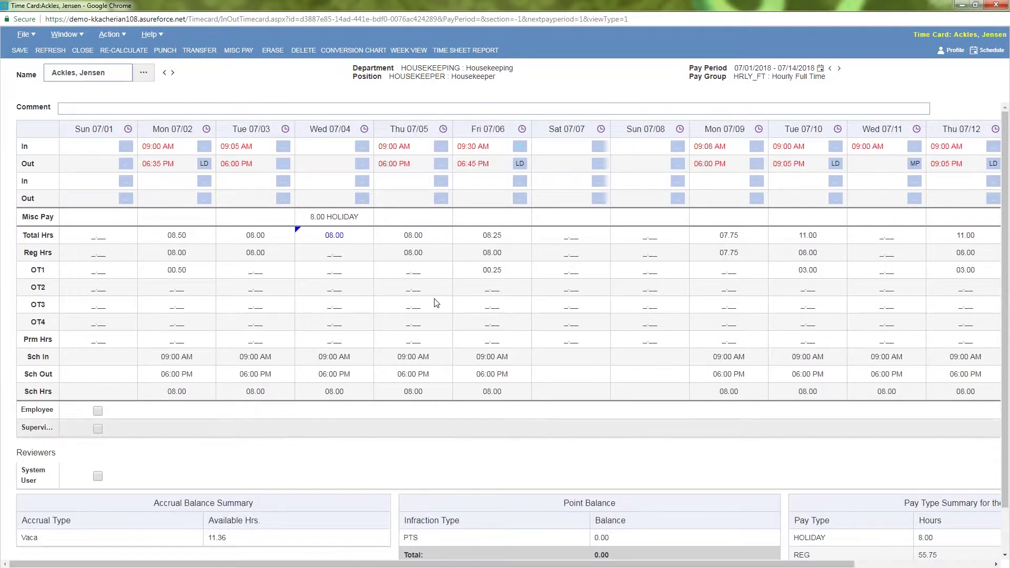
# Step: Set the first out punch on Friday 07/06 to 06:00 PM, using both 24-hour and abbreviated time entry
pyautogui.click(481, 164)
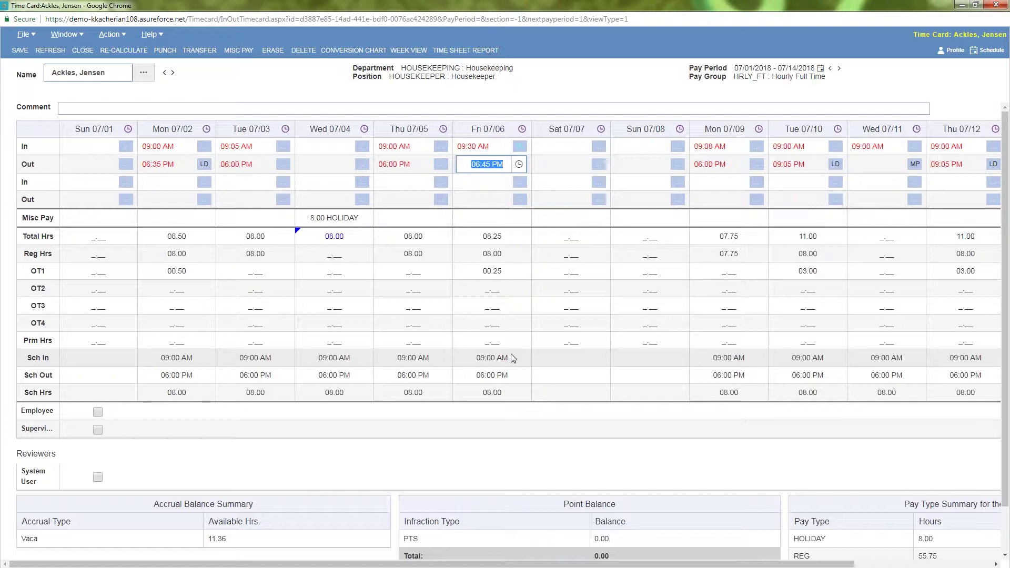
pyautogui.write('1800')
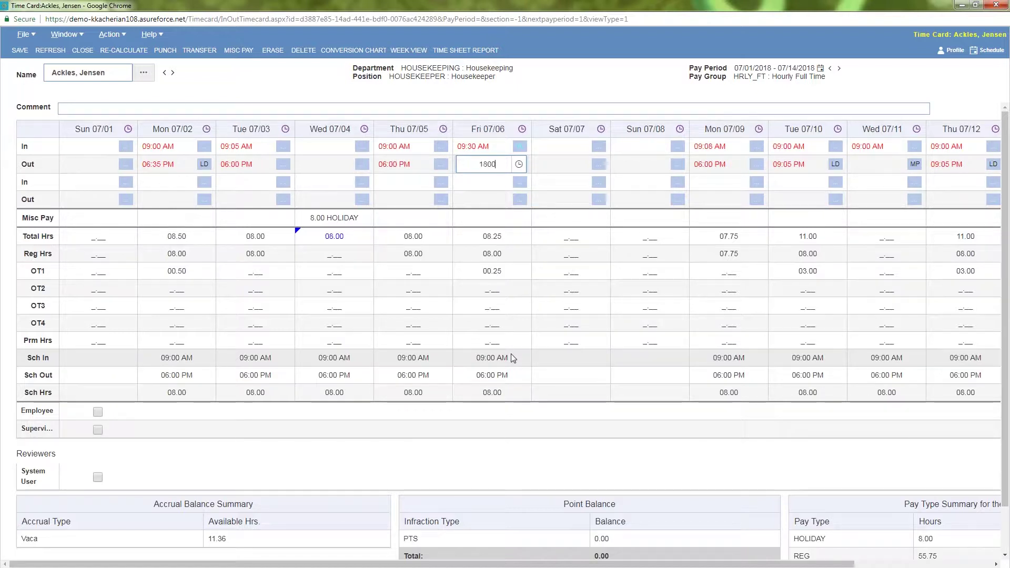
pyautogui.press('Tab')
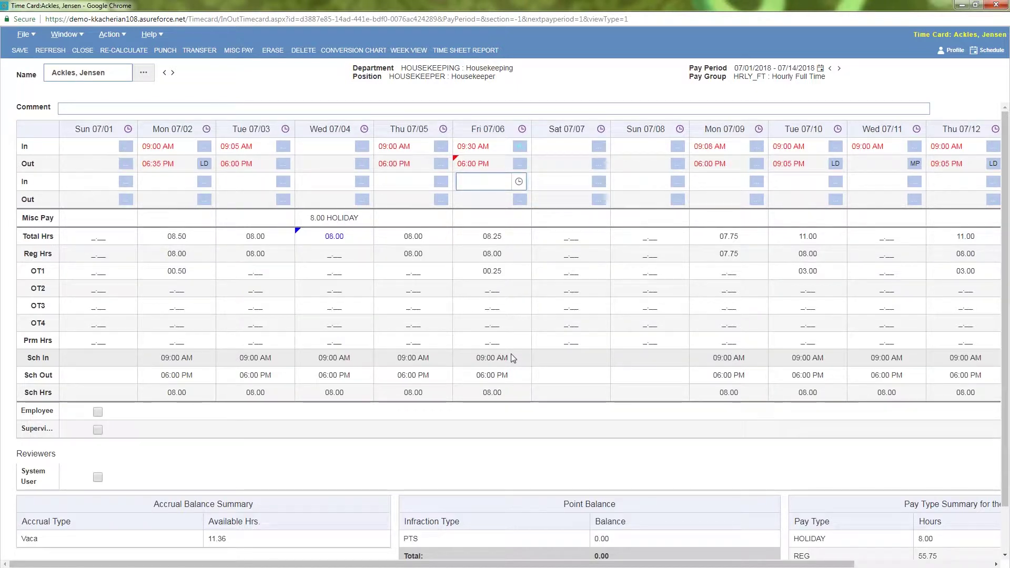
pyautogui.hotkey('shift', 'Tab')
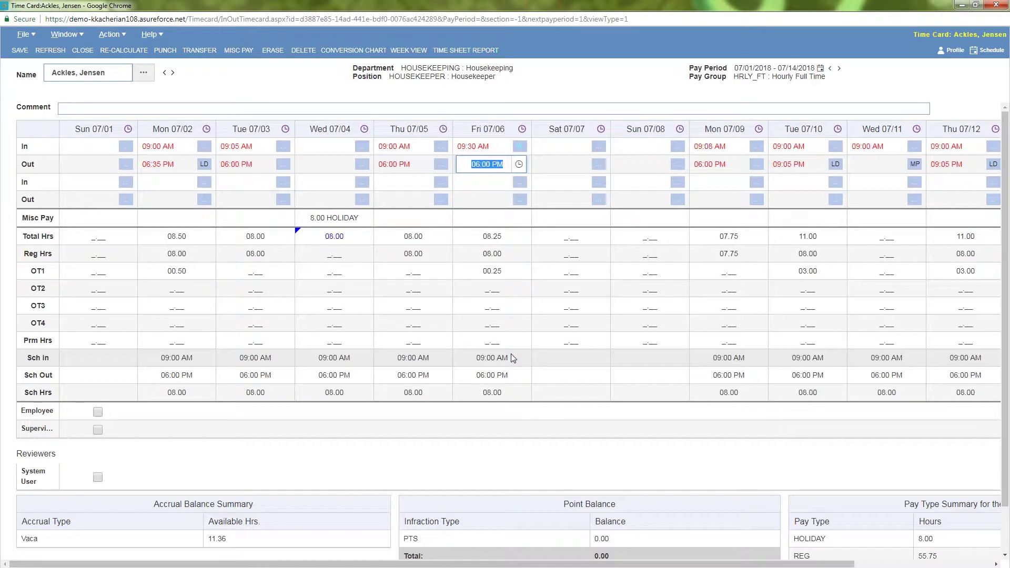
pyautogui.write('6p')
pyautogui.press('Return')
# Step: Set the first out punch on Friday 07/06 to 04:30 PM
pyautogui.press('Up')
pyautogui.write('430p')
pyautogui.press('Return')
pyautogui.press('Right')
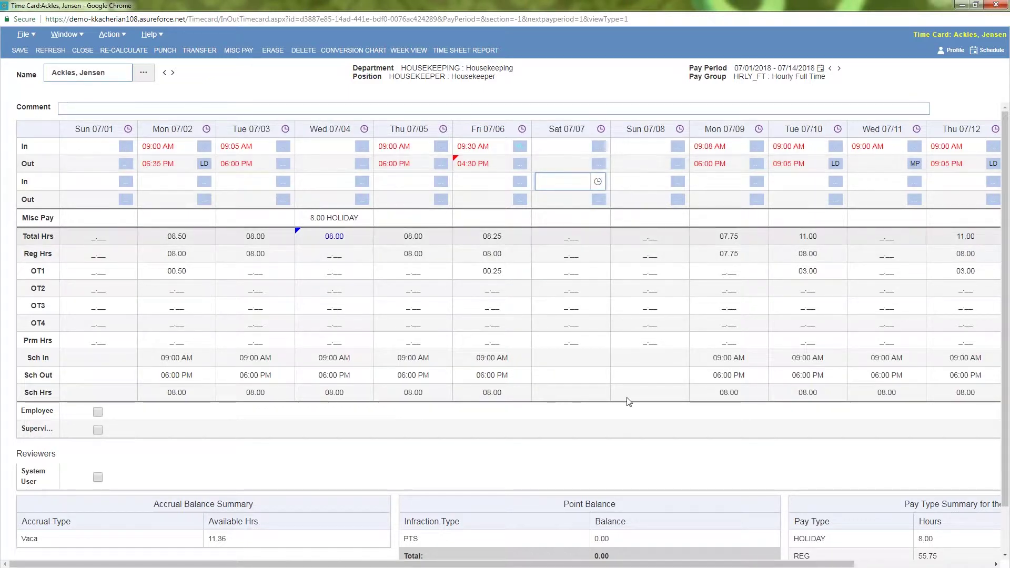
# Step: Enter punches on Sunday 07/08 of 09:00 AM in and 11:05 AM out
pyautogui.hscroll(3, 662, 566)
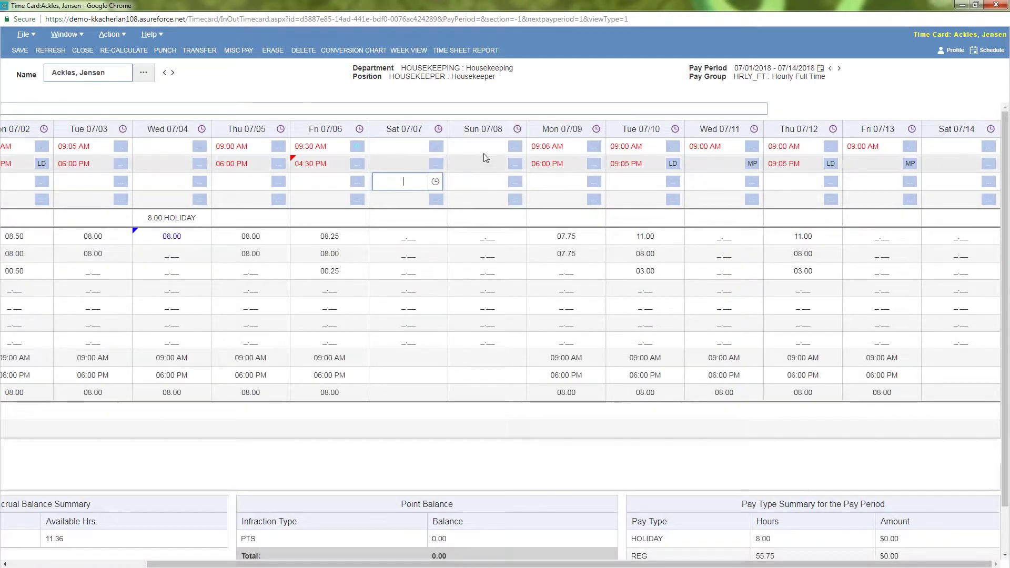
pyautogui.click(499, 150)
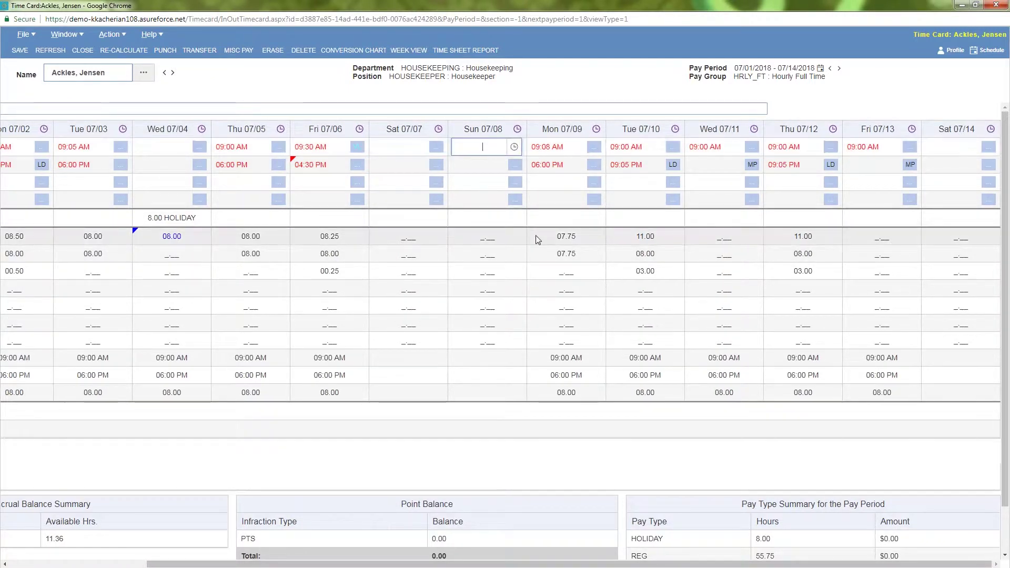
pyautogui.write('9')
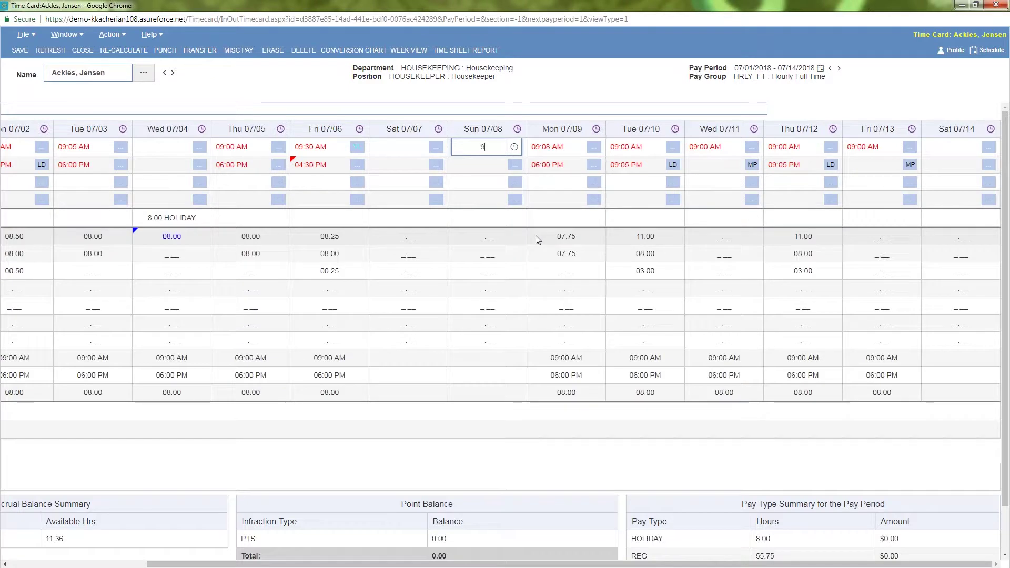
# Step: Fill in the missing out punch on Wednesday 07/11 with 06:00 PM and save the time card
pyautogui.write('06:00 PM')
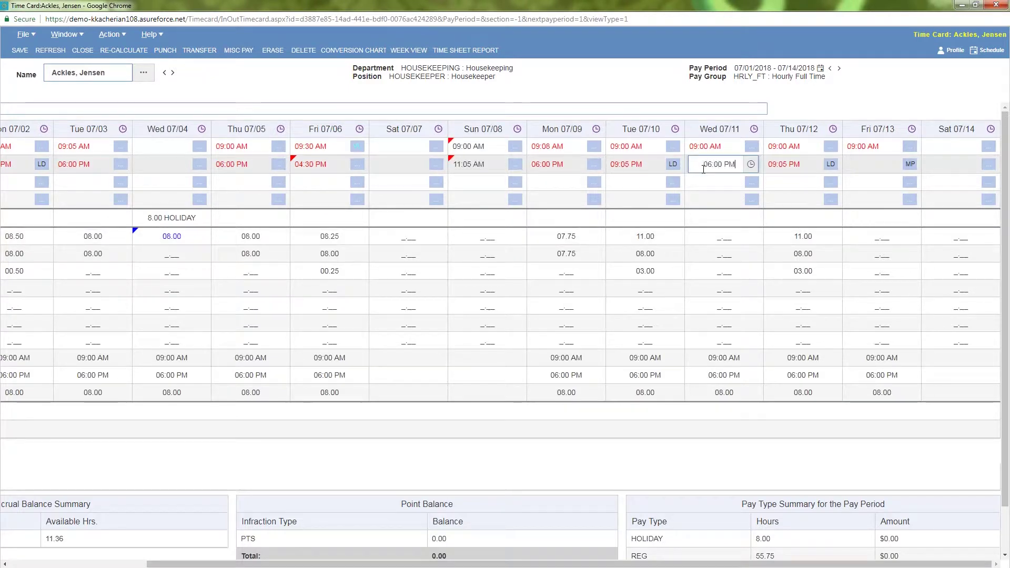
pyautogui.press('Return')
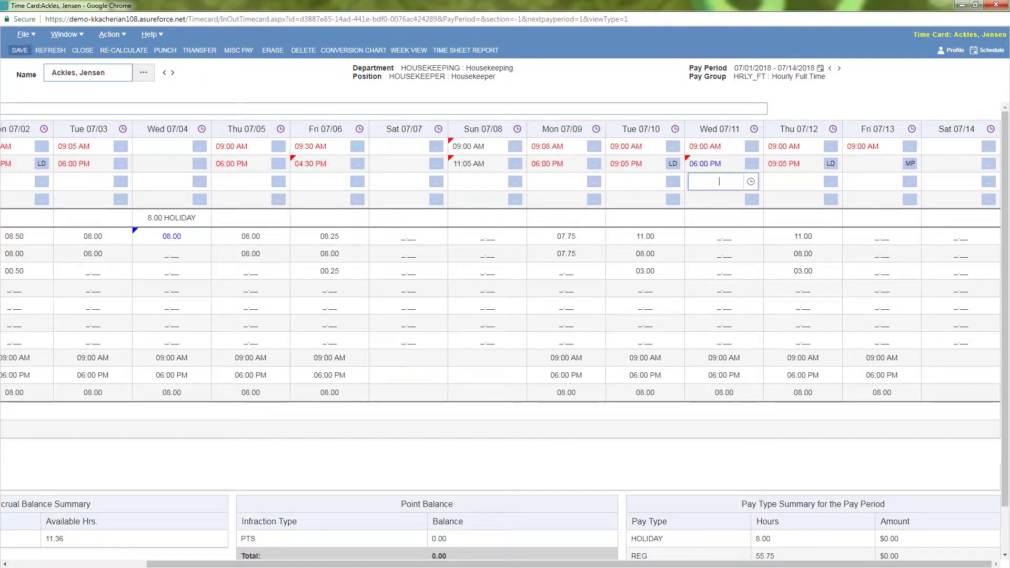
pyautogui.click(20, 50)
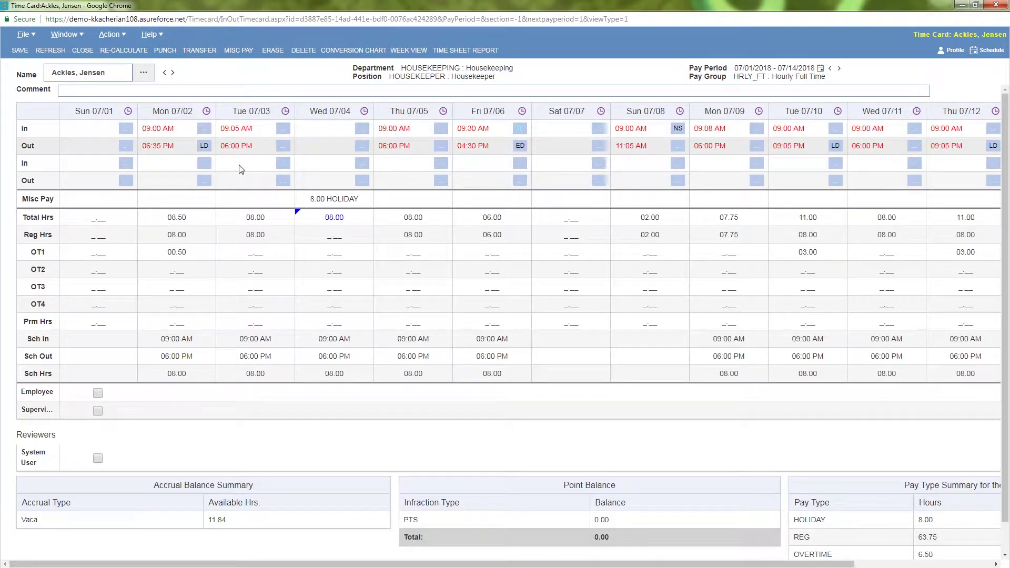
# Step: Look up the exception codes for Friday 07/06's out punch, check the ED early departure entry, and cancel without changes
pyautogui.click(520, 146)
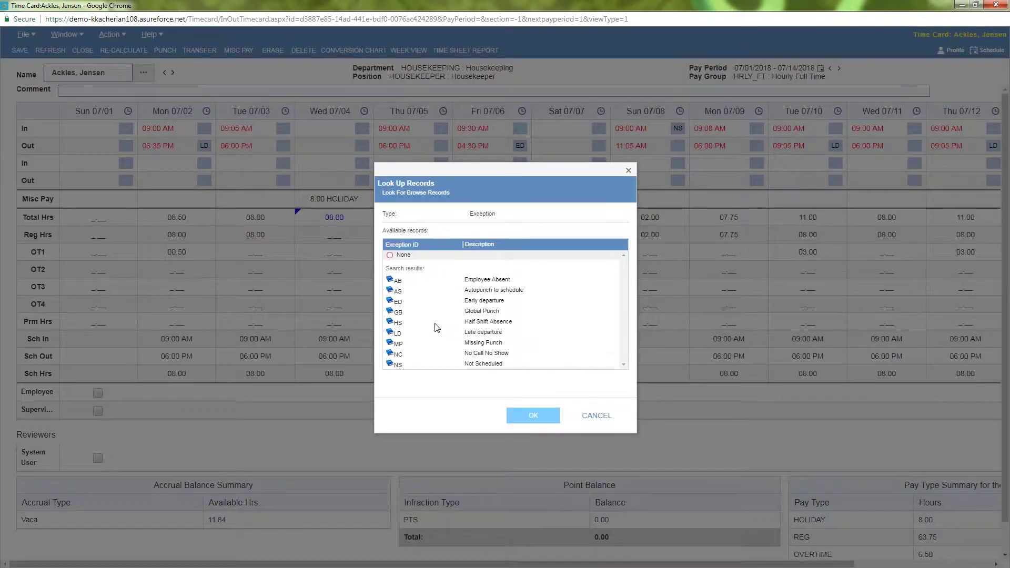
pyautogui.click(399, 304)
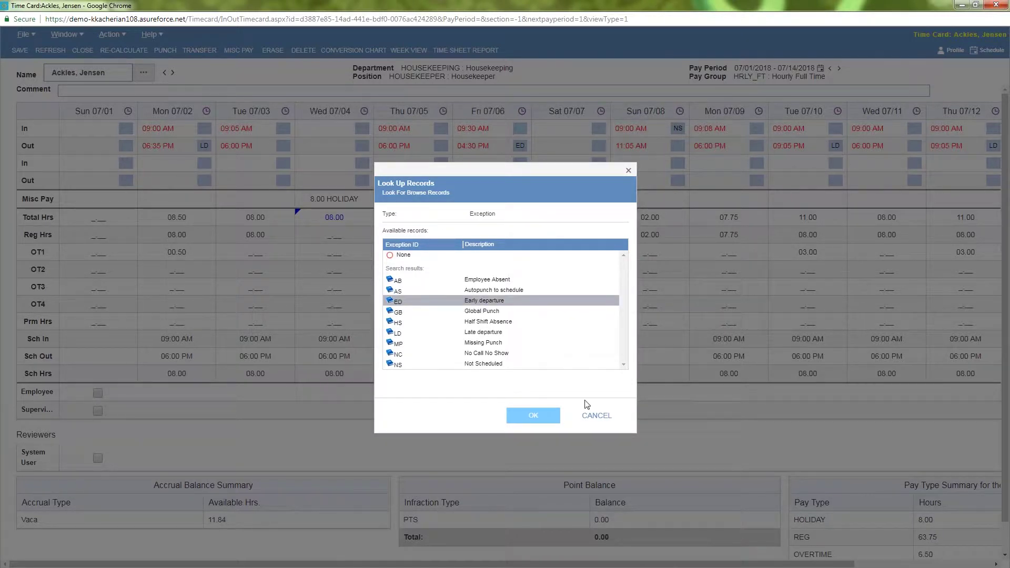
pyautogui.click(598, 421)
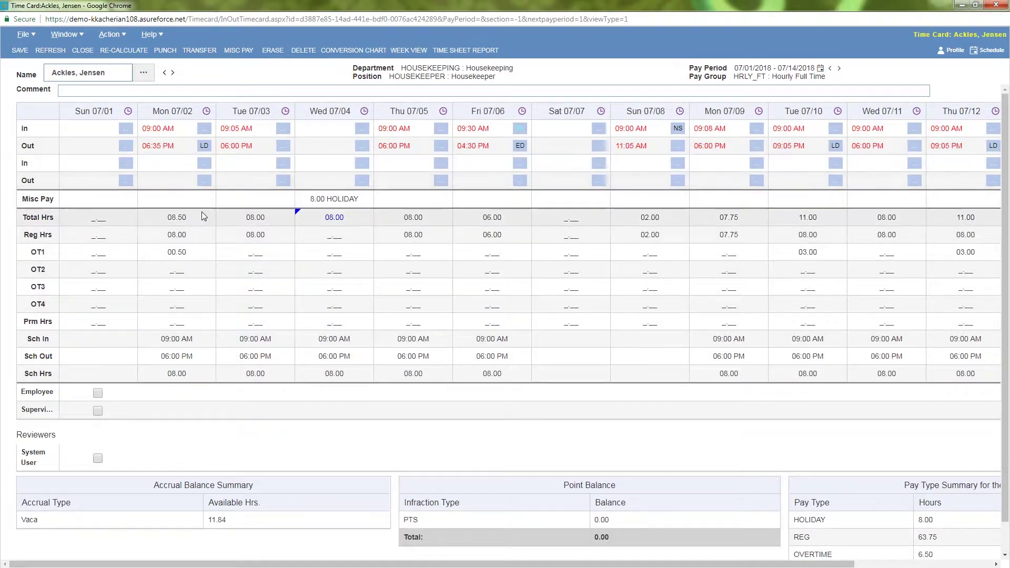
# Step: Review the Hours Calculation Details for the pay period, including the Rules Used column, and close the window
pyautogui.click(63, 35)
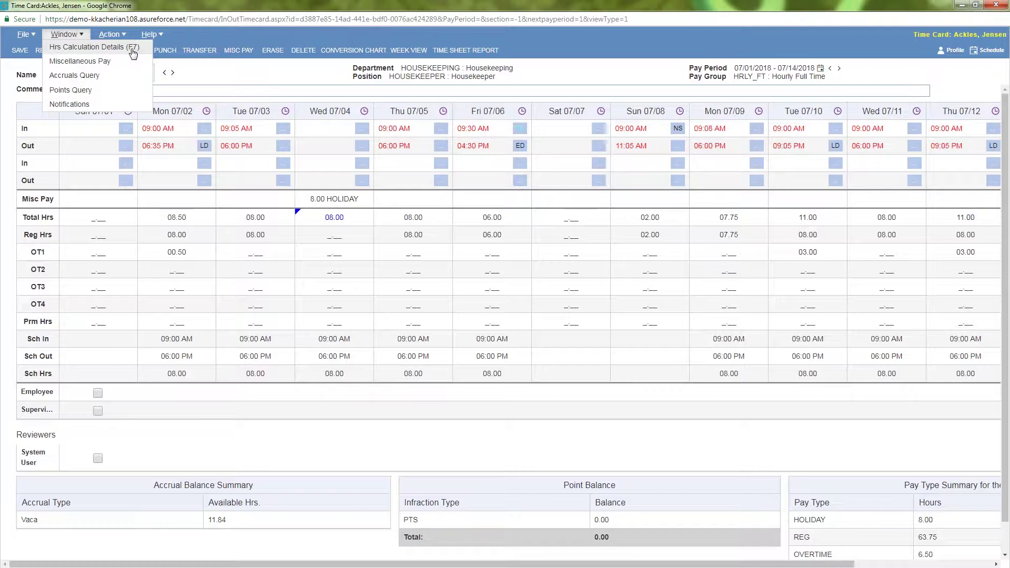
pyautogui.click(132, 49)
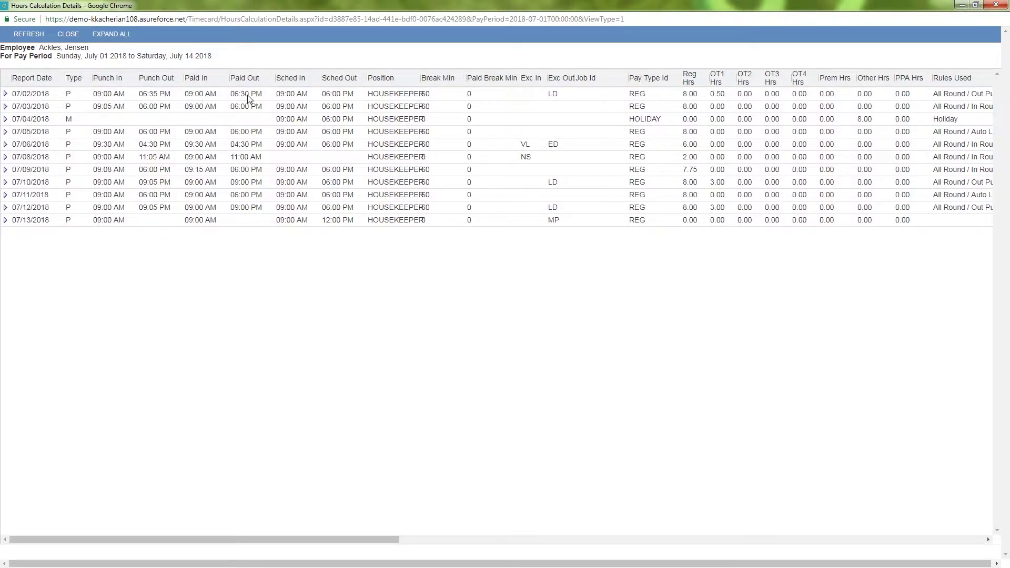
pyautogui.moveTo(375, 538); pyautogui.dragTo(507, 547)
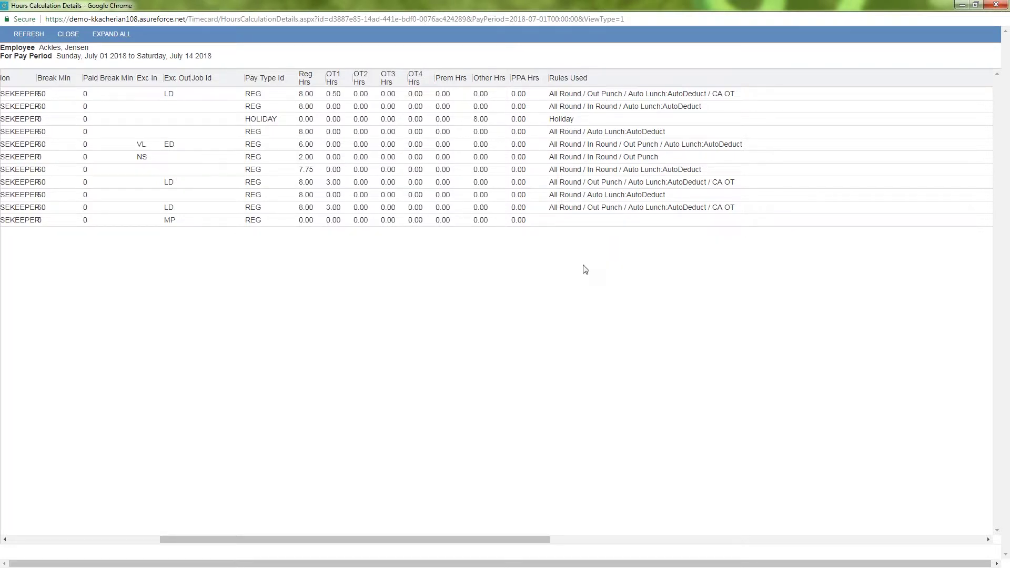
pyautogui.hotkey('ctrl', 'w')
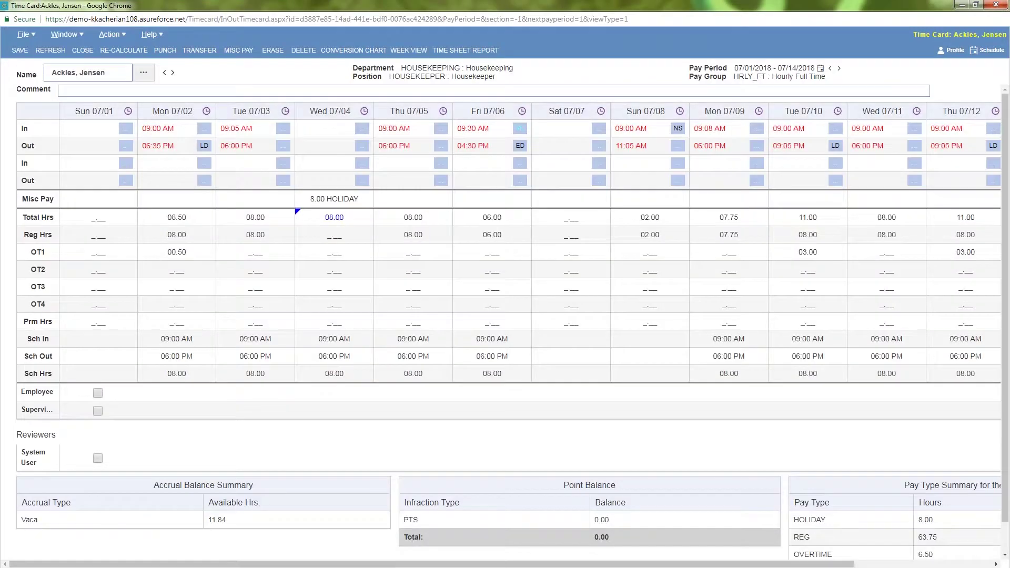
# Step: Apply the Meal Override code to Monday 07/02's out punch in the day's time detail and save the time card
pyautogui.click(207, 111)
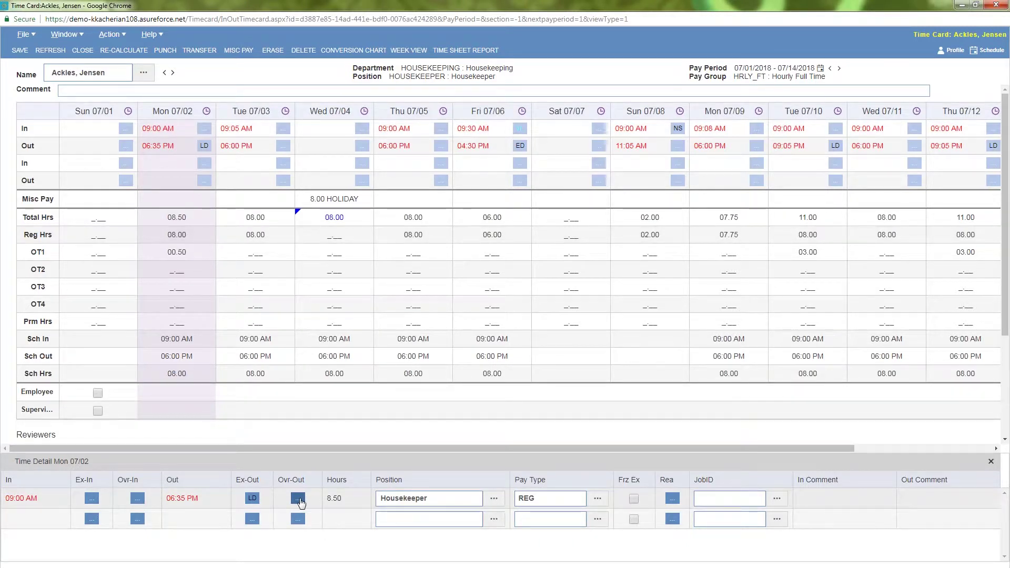
pyautogui.click(298, 500)
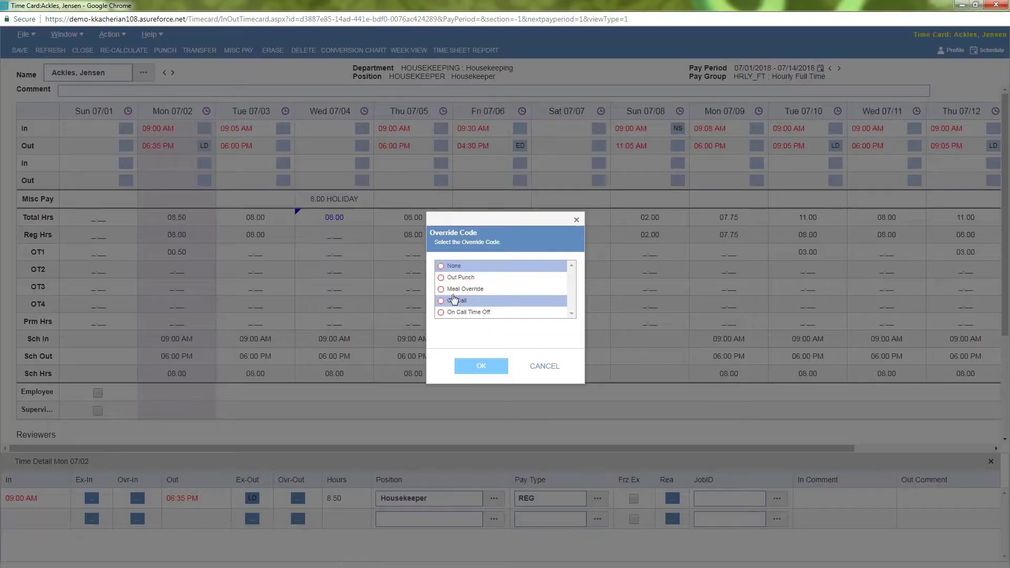
pyautogui.click(462, 288)
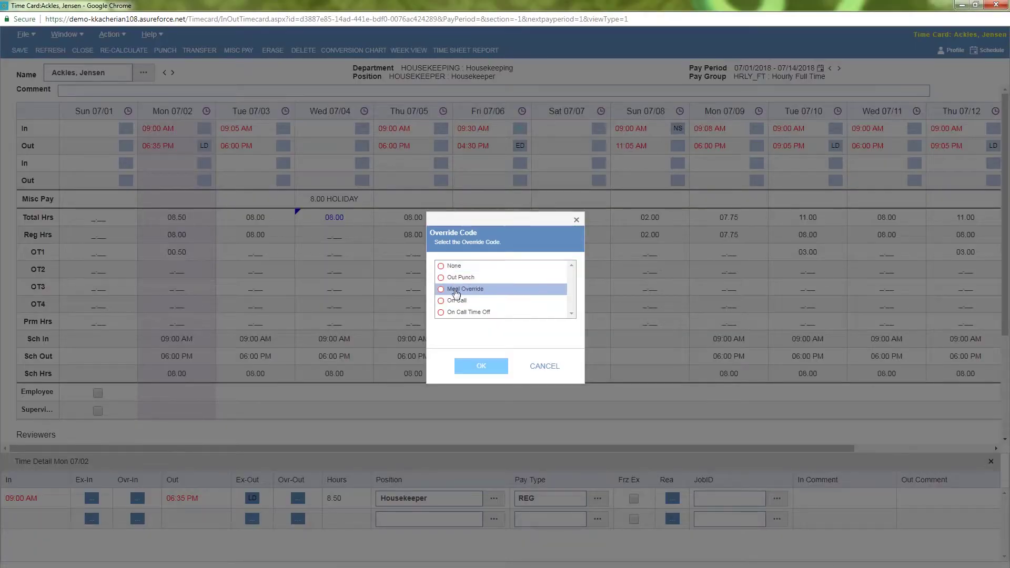
pyautogui.click(482, 367)
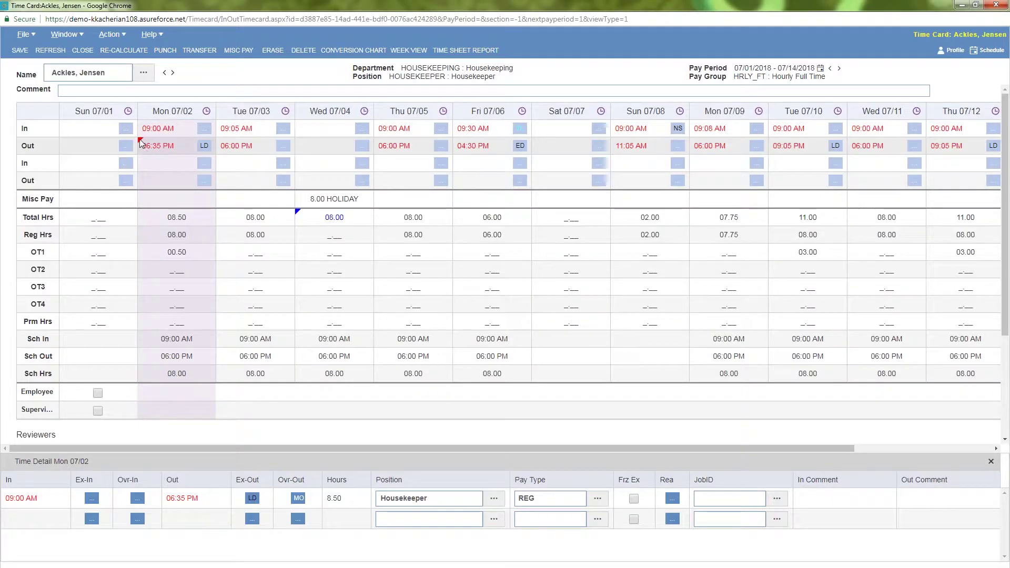
pyautogui.click(20, 51)
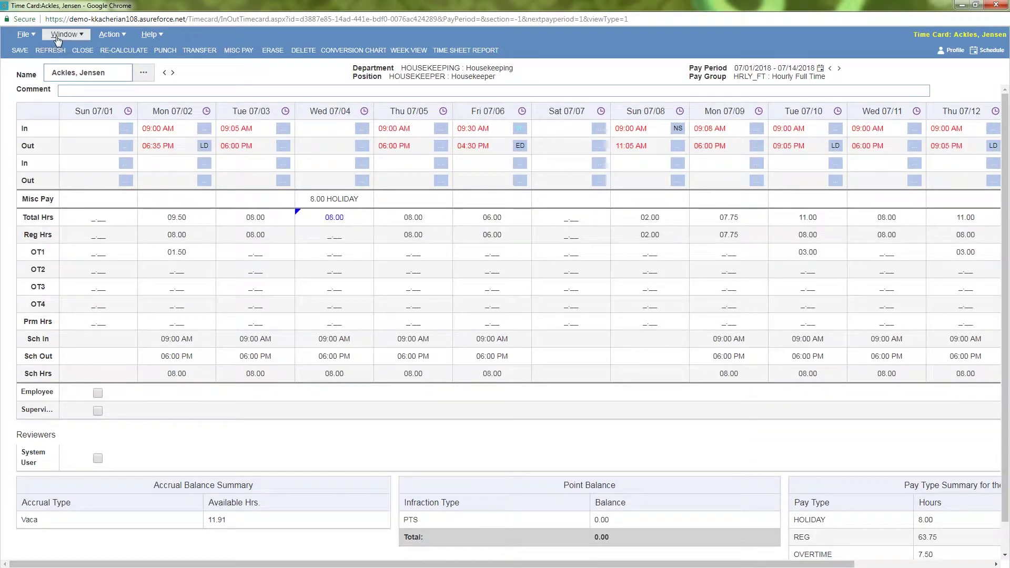
# Step: Review the Break Min column in the pay period's Hours Calculation Details and close the window
pyautogui.click(58, 37)
pyautogui.click(79, 44)
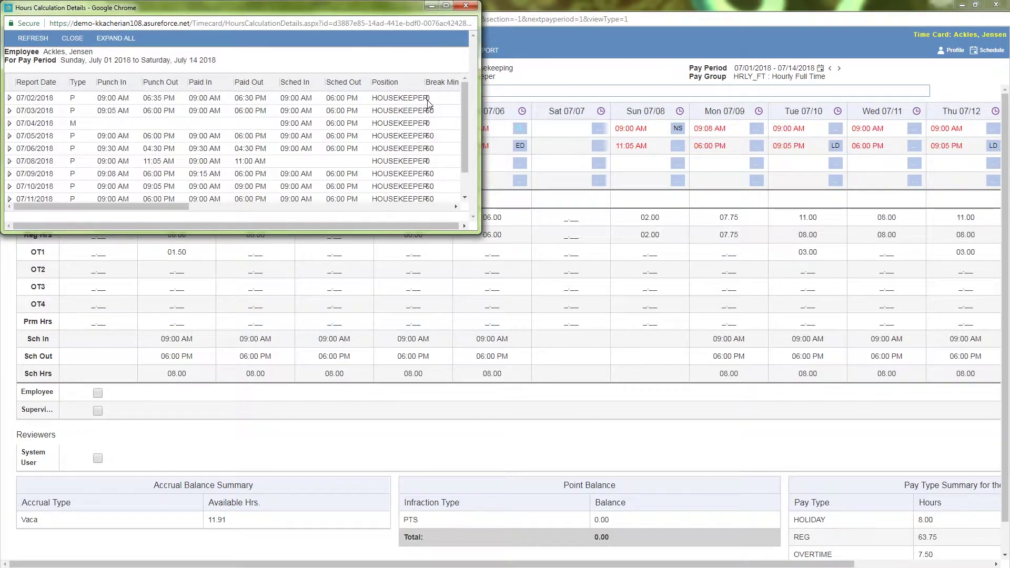
pyautogui.click(464, 6)
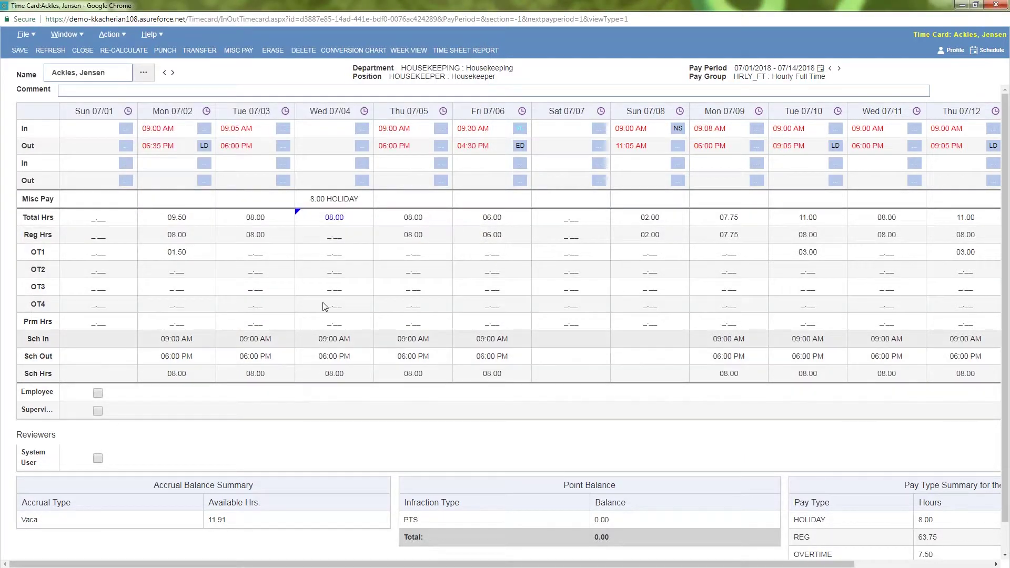
# Step: Open the position lookup from Tuesday 07/03's time detail and check which positions the Housekeeping department offers
pyautogui.click(287, 112)
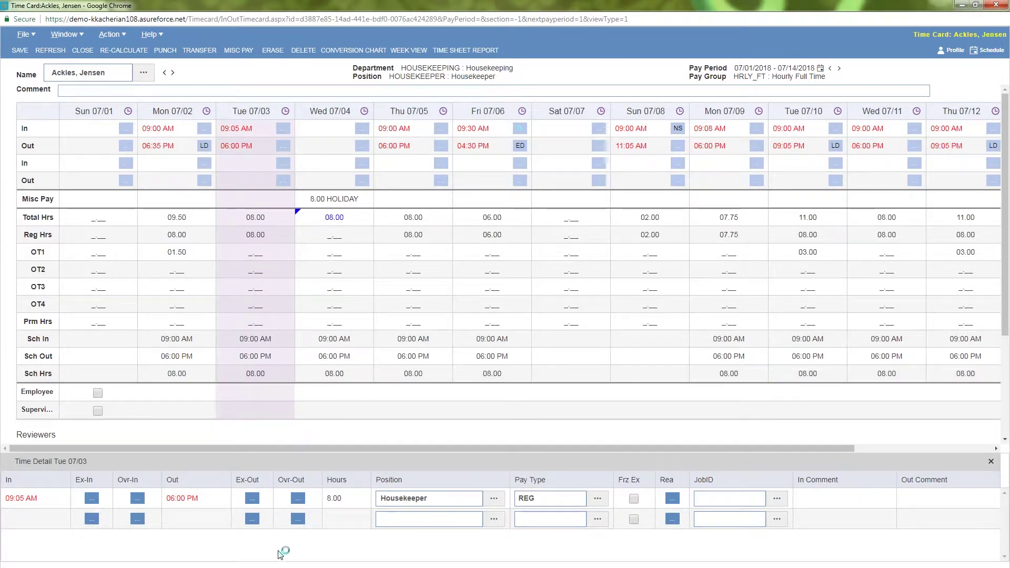
pyautogui.click(494, 501)
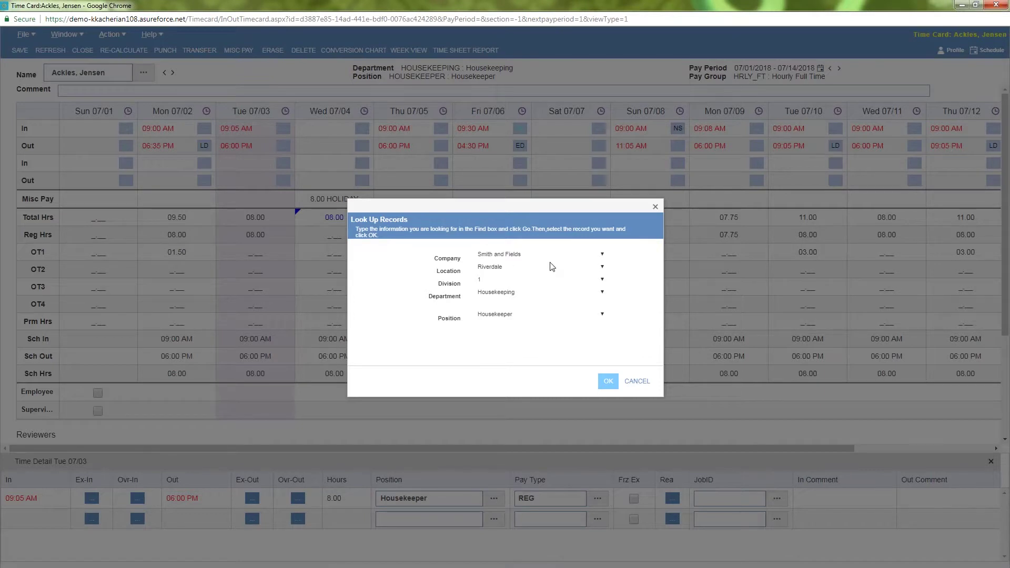
pyautogui.click(509, 316)
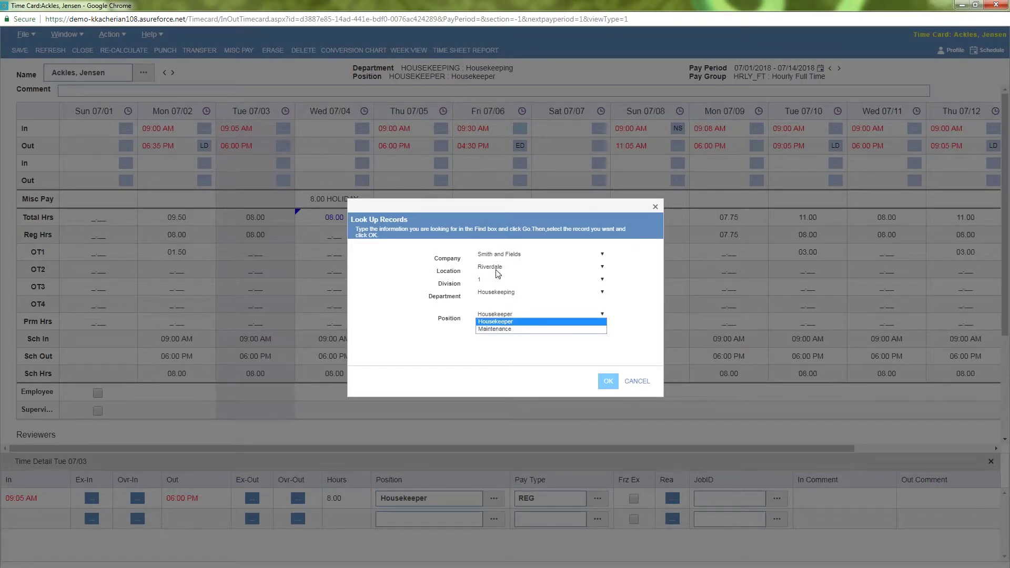
pyautogui.press('Down')
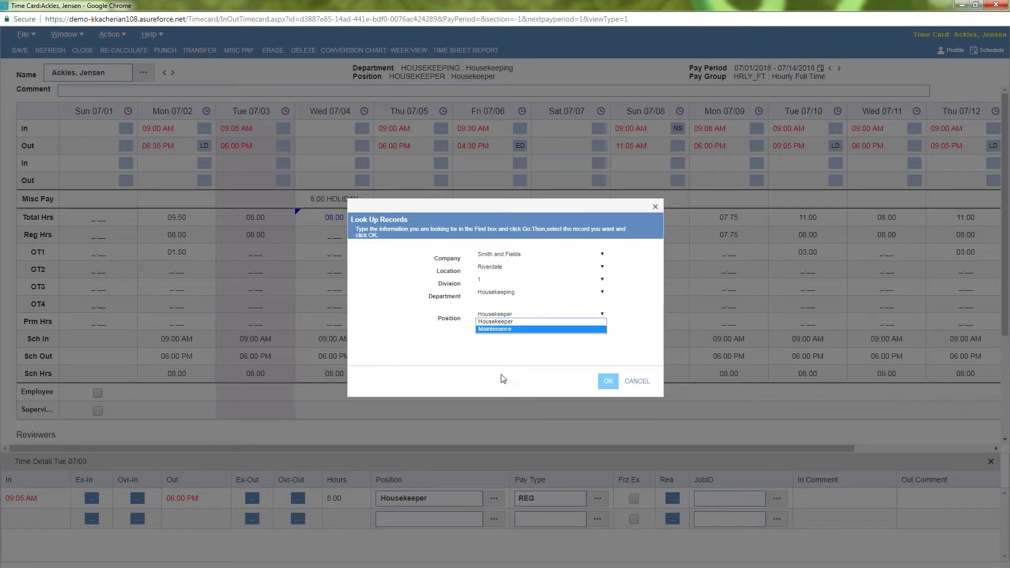
pyautogui.press('Escape')
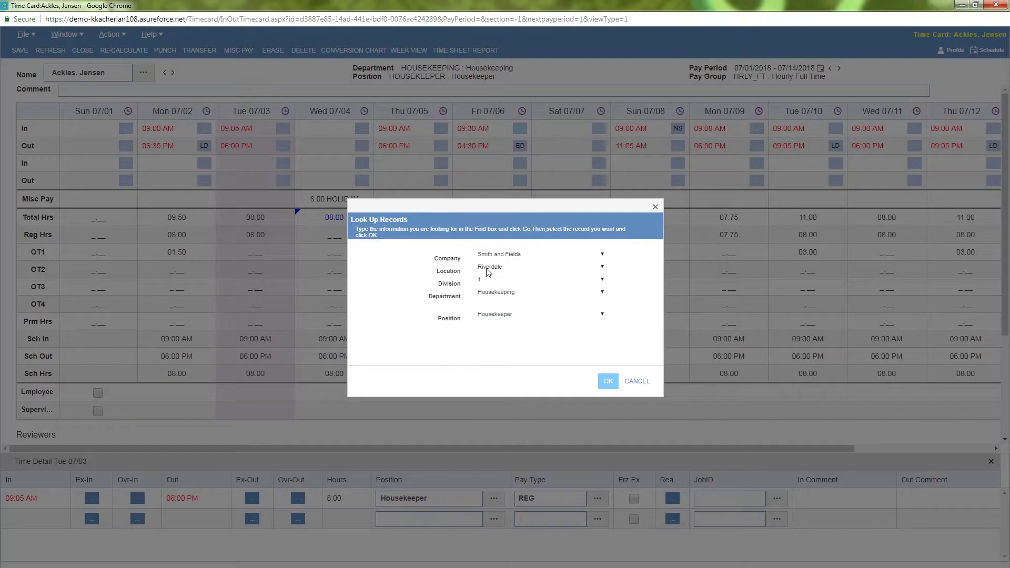
# Step: Reassign Tuesday 07/03's hours to the Office position in the West Office location, Admin department, and save the time card
pyautogui.click(488, 272)
pyautogui.click(496, 298)
pyautogui.click(494, 298)
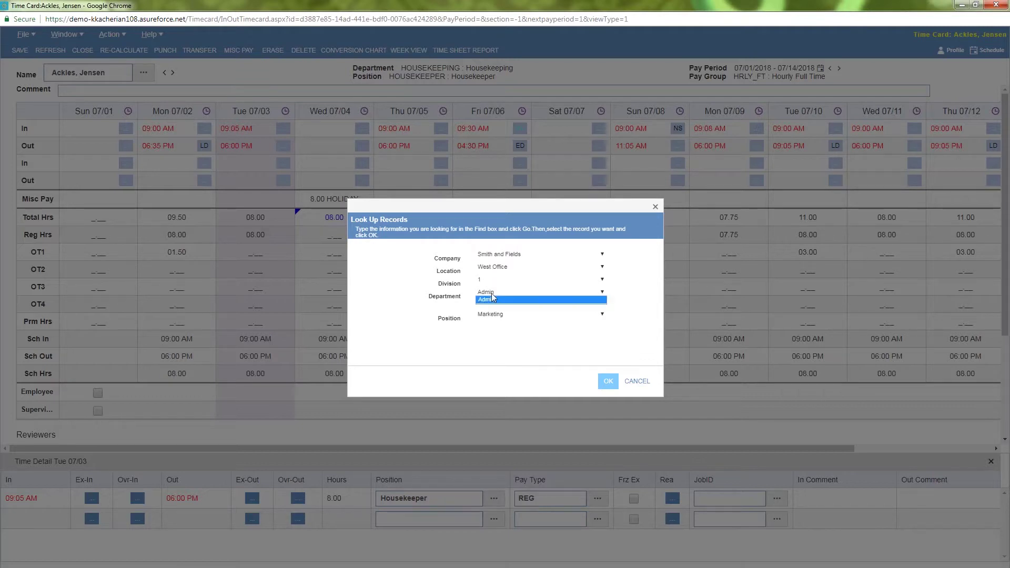
pyautogui.click(494, 298)
pyautogui.click(496, 315)
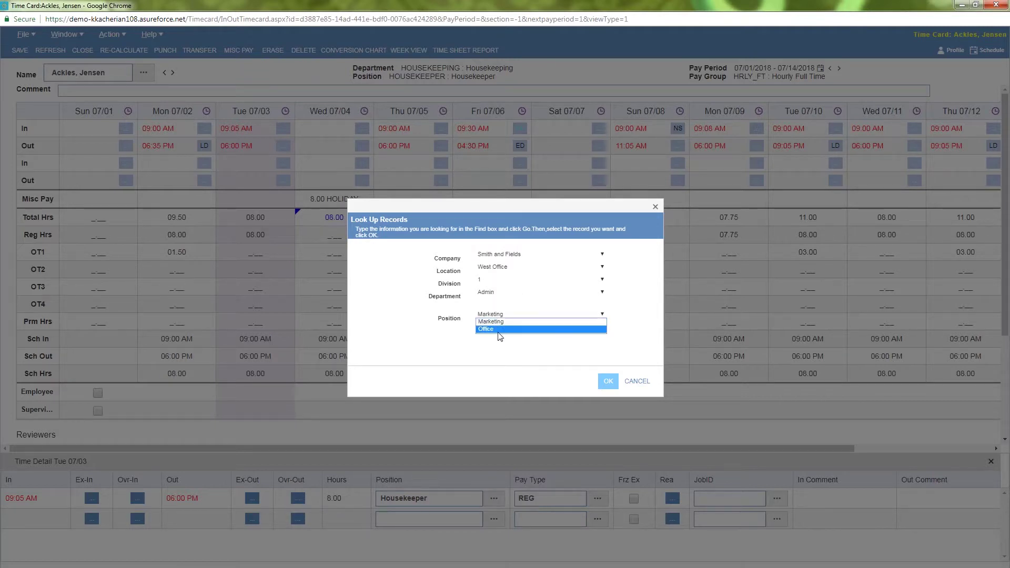
pyautogui.click(500, 335)
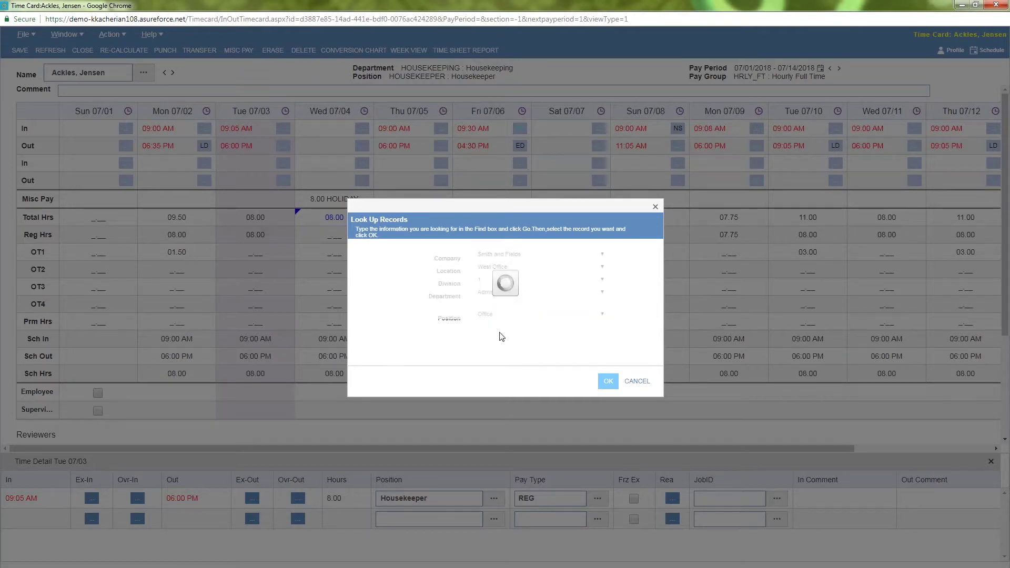
pyautogui.click(607, 381)
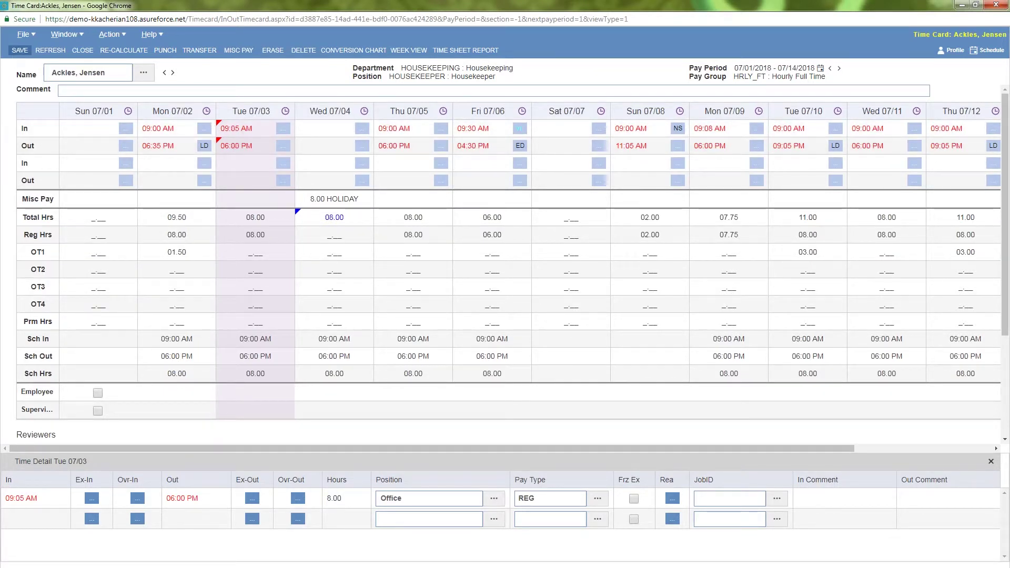
pyautogui.click(21, 56)
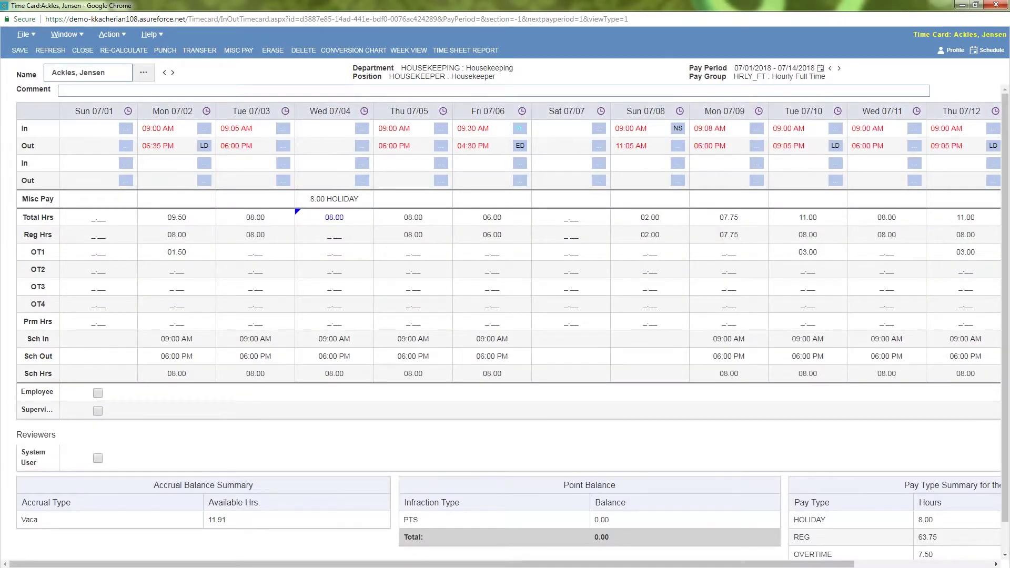
# Step: Enter the time card comment "hello!" and Sunday 07/08's in comment "Had to come do some paperwork", and save the time card
pyautogui.click(251, 94)
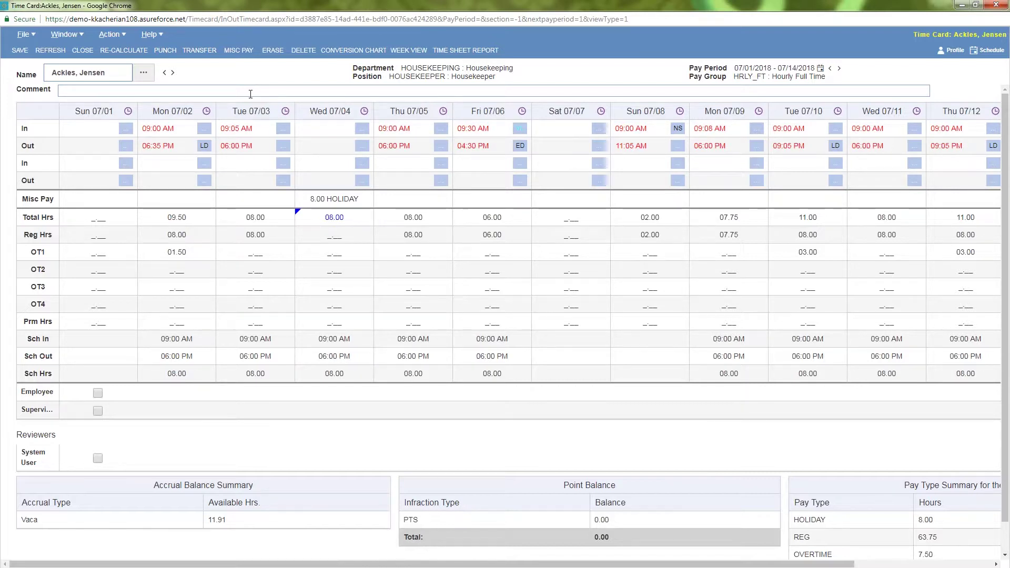
pyautogui.write('hello!')
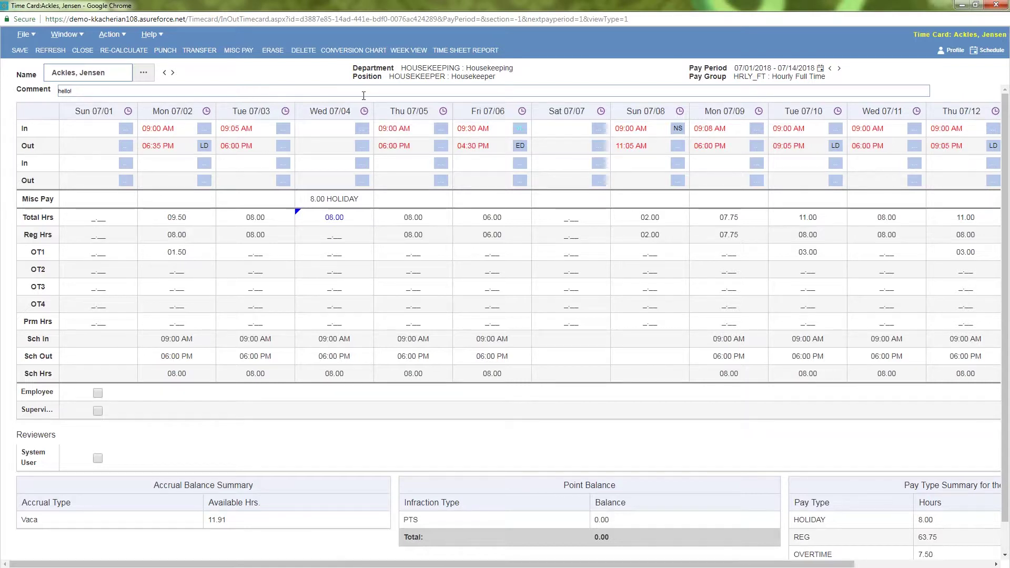
pyautogui.click(681, 112)
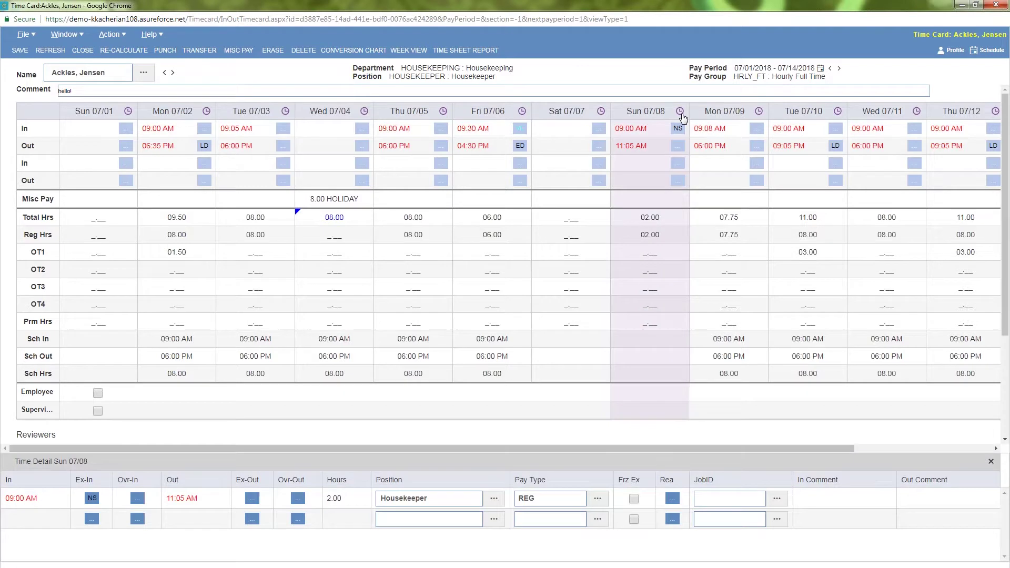
pyautogui.click(825, 499)
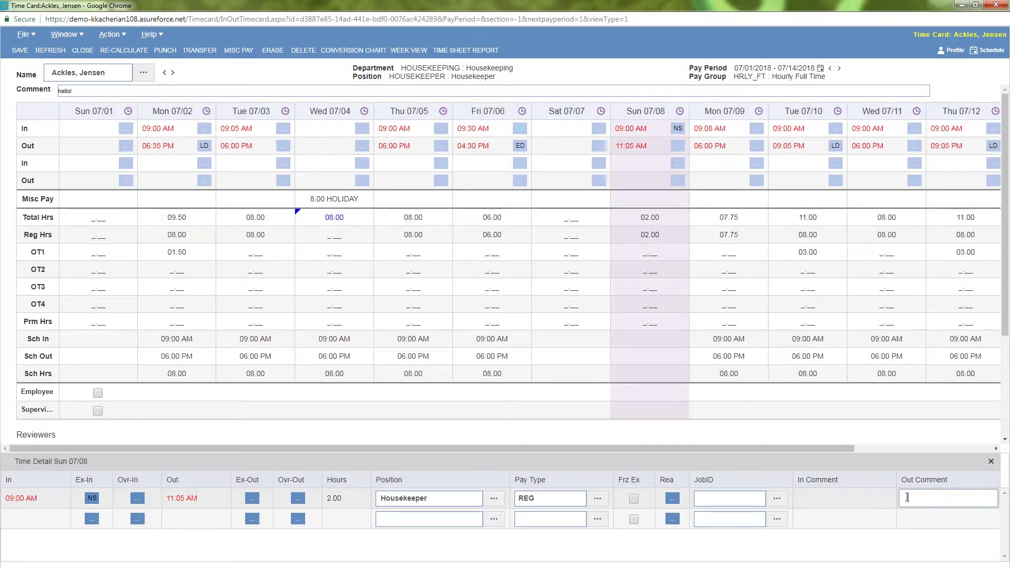
pyautogui.write('Had to come do some paperwork')
pyautogui.press('Return')
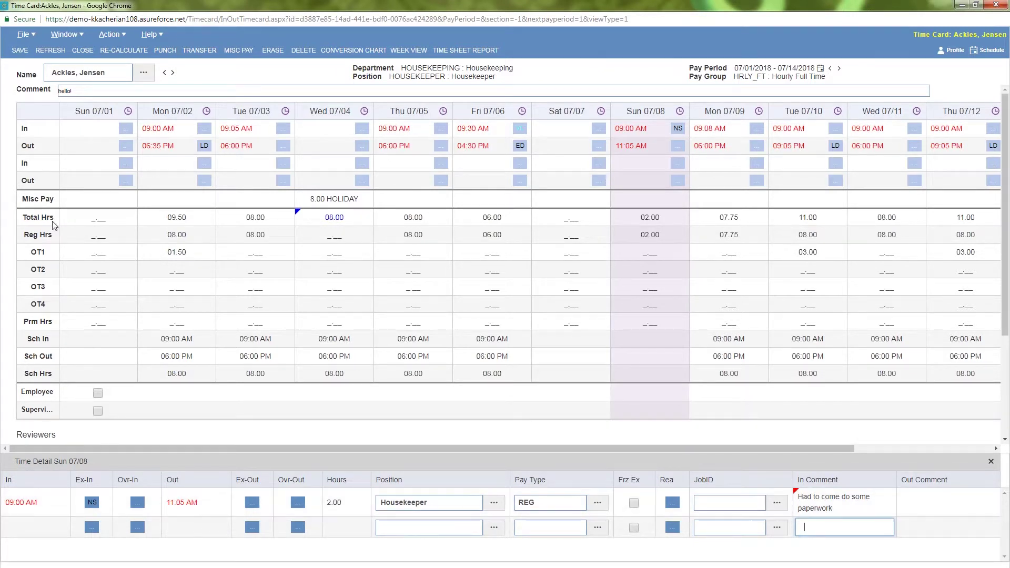
pyautogui.click(28, 53)
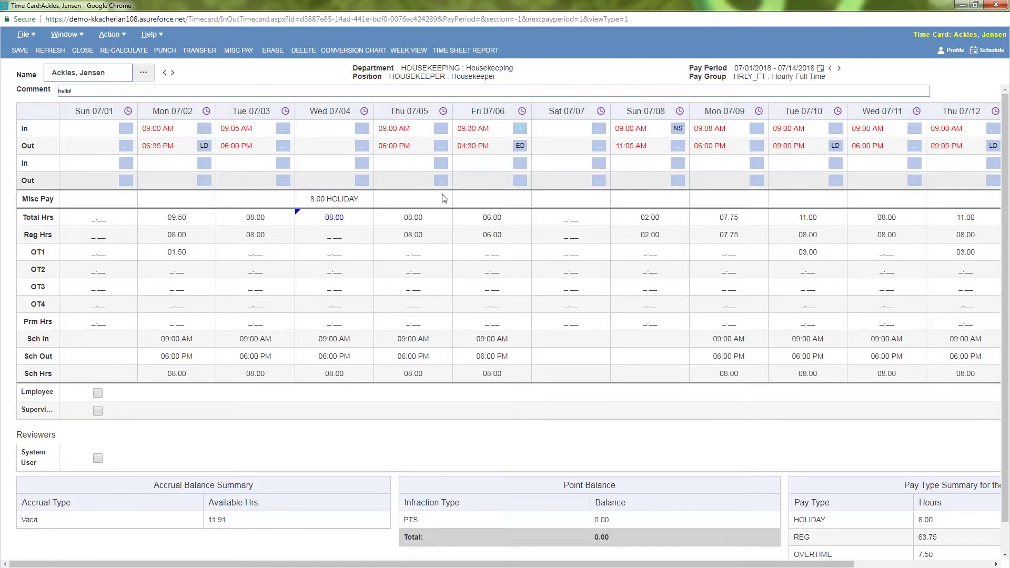
# Step: Insert a new miscellaneous pay row dated 07/13/2018 with pay type SICK and 8 hours
pyautogui.click(484, 204)
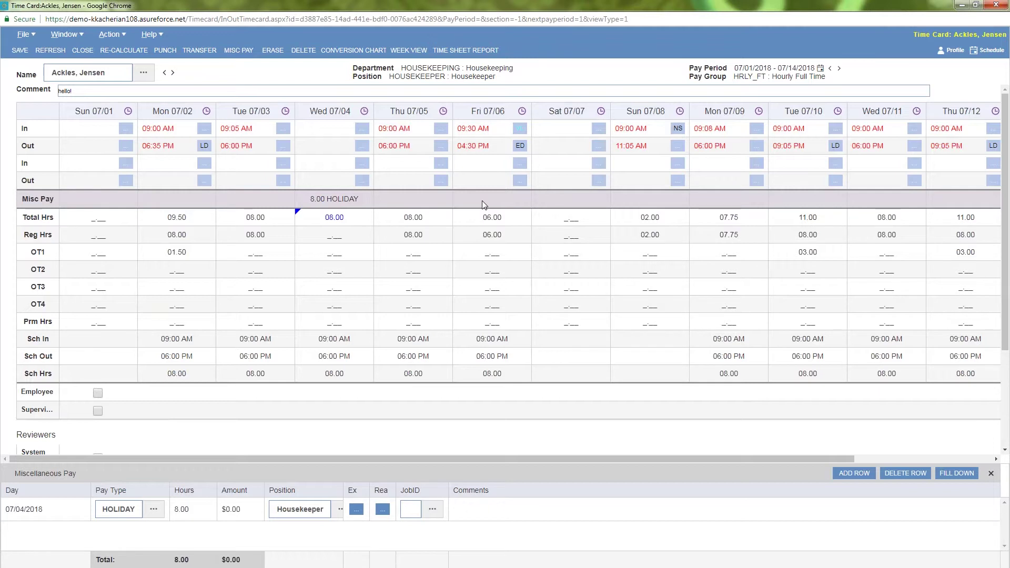
pyautogui.click(247, 53)
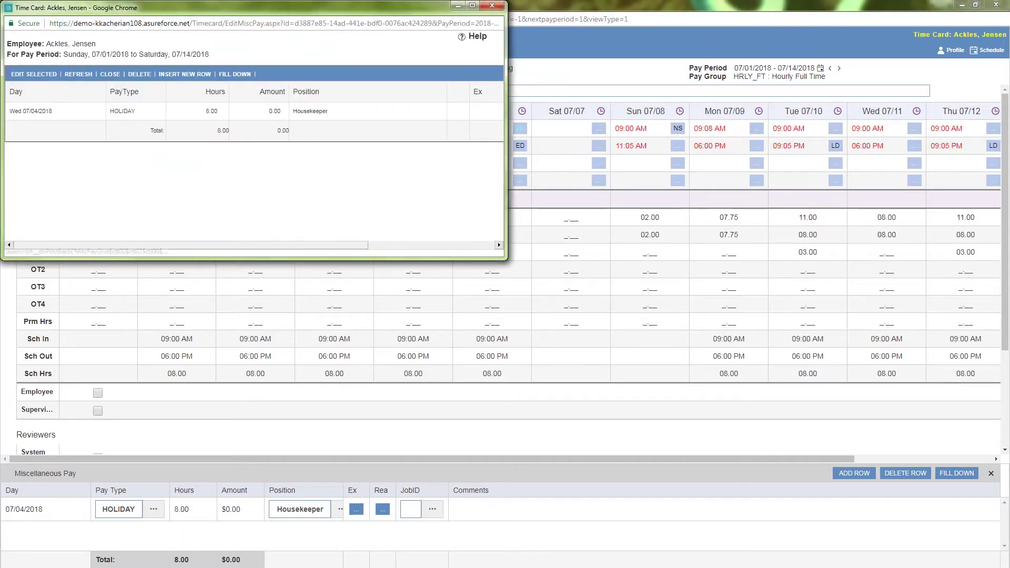
pyautogui.click(184, 74)
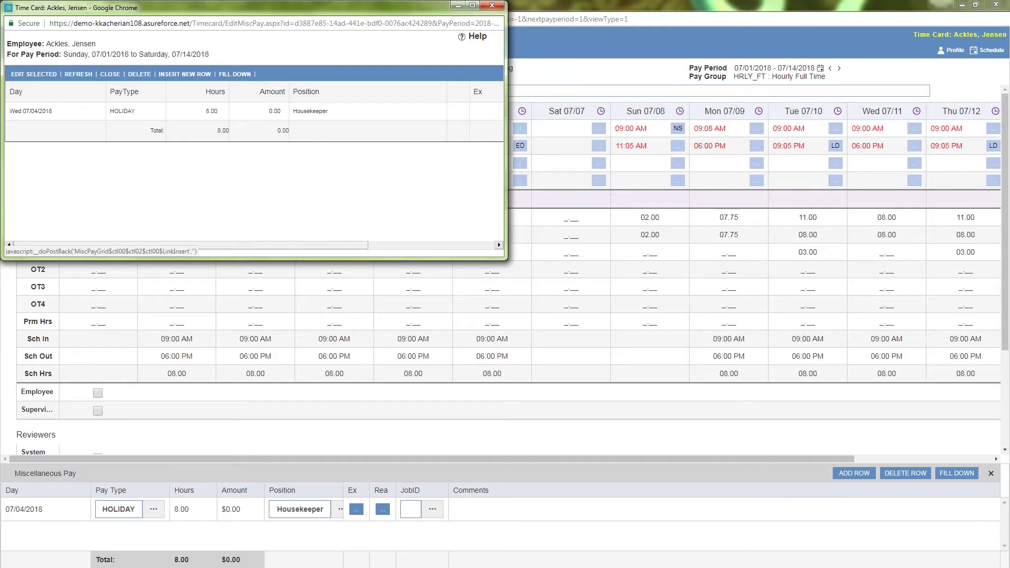
pyautogui.click(83, 118)
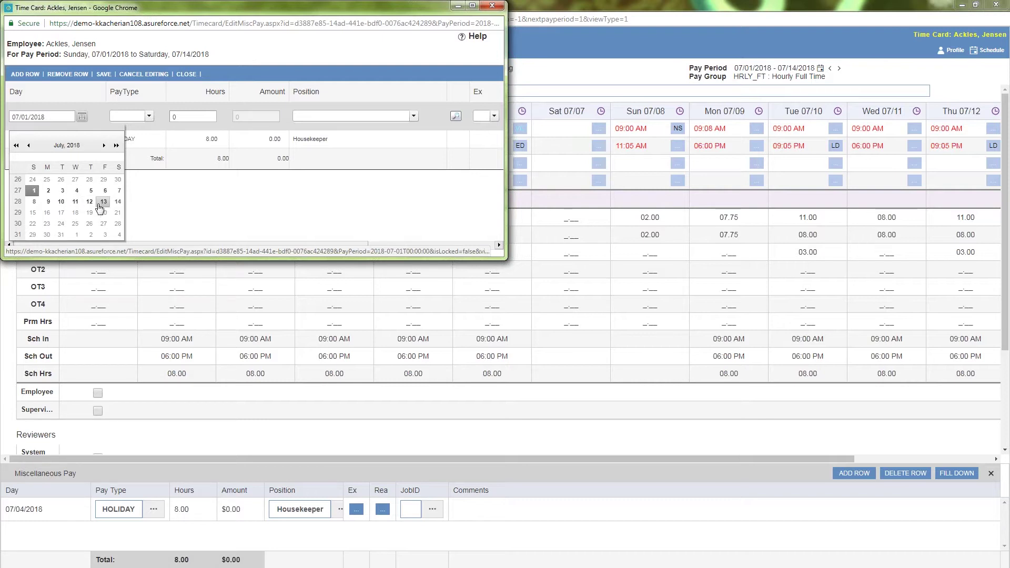
pyautogui.click(103, 202)
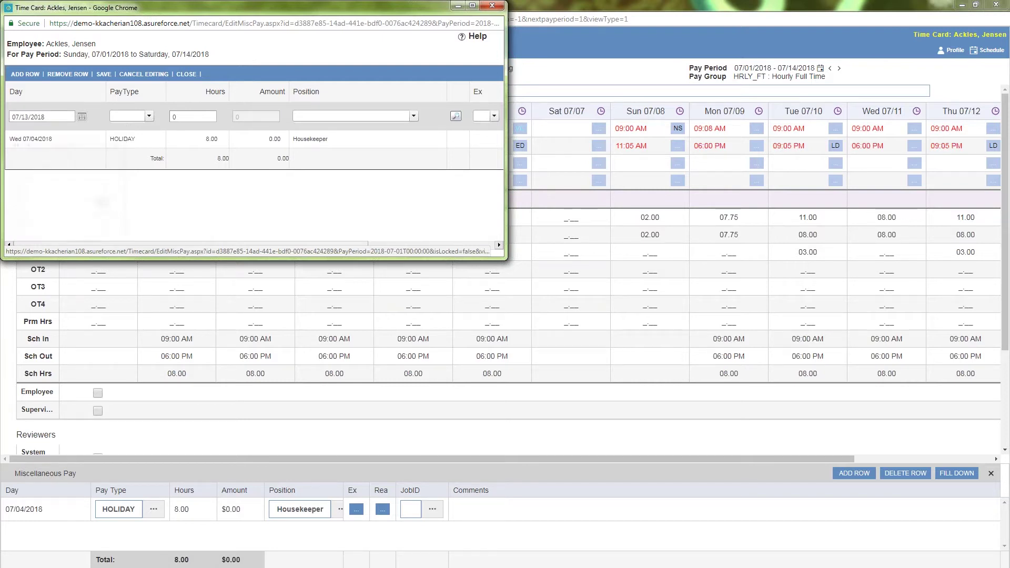
pyautogui.click(150, 116)
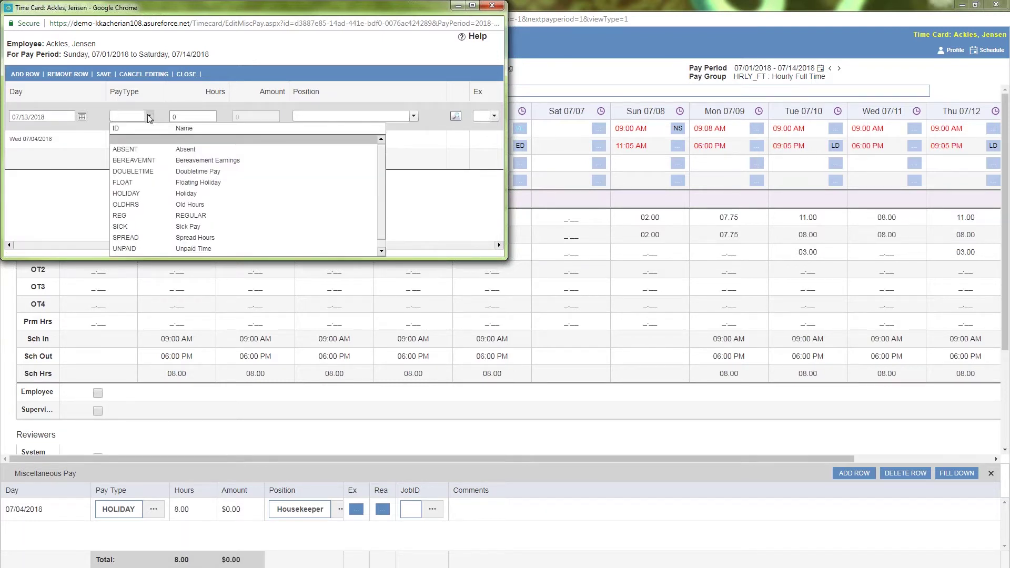
pyautogui.click(150, 227)
pyautogui.click(183, 115)
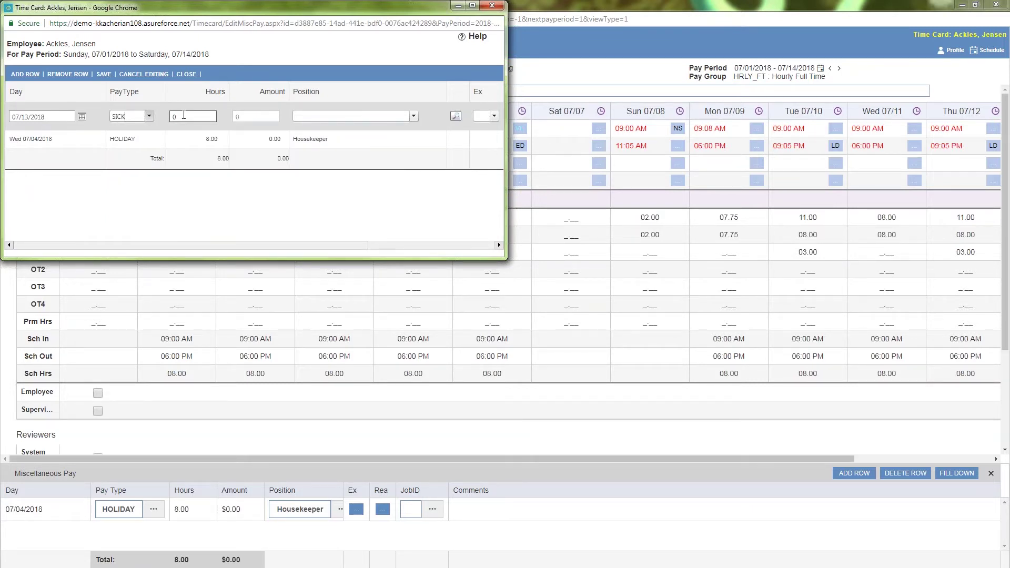
pyautogui.doubleClick(191, 115)
pyautogui.write('8')
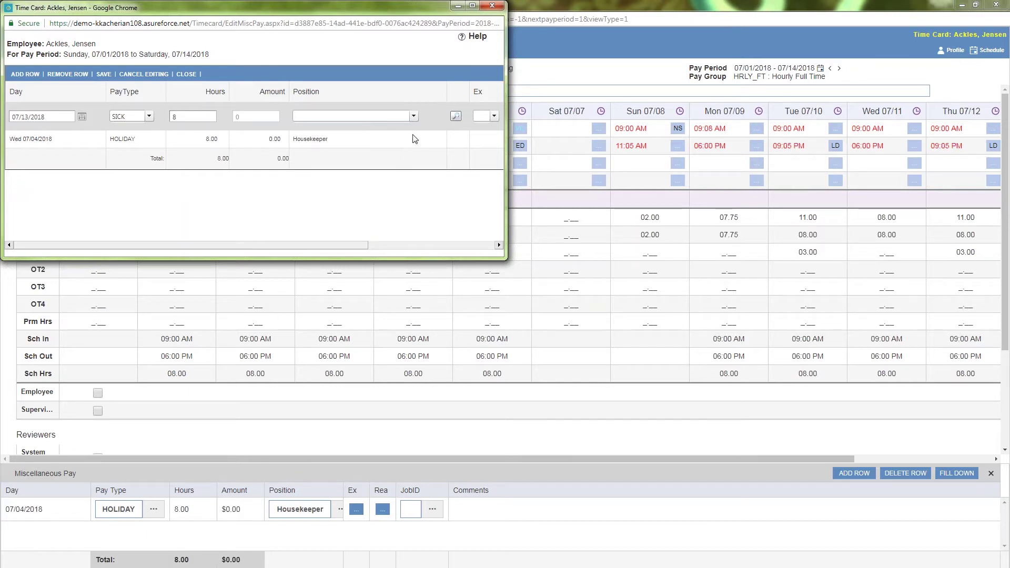
# Step: Assign the sick pay row to the Office position in the West Office location, Admin department, and save the row
pyautogui.click(455, 117)
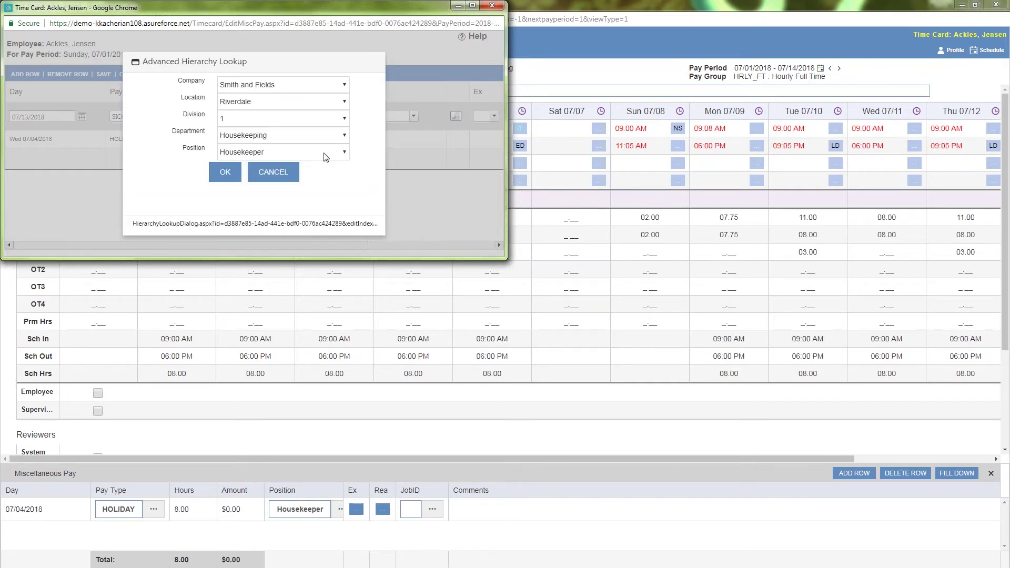
pyautogui.click(272, 102)
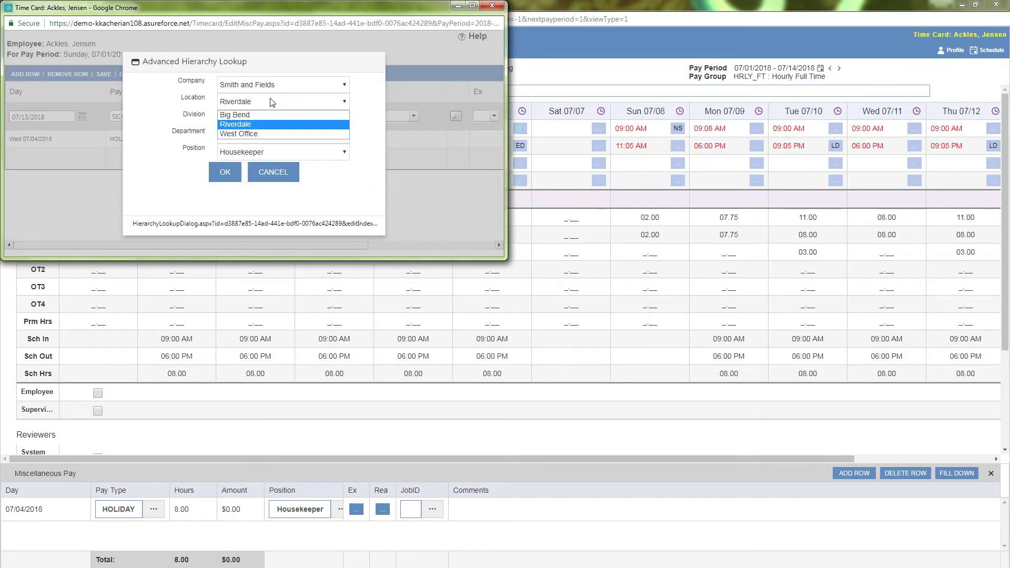
pyautogui.click(257, 131)
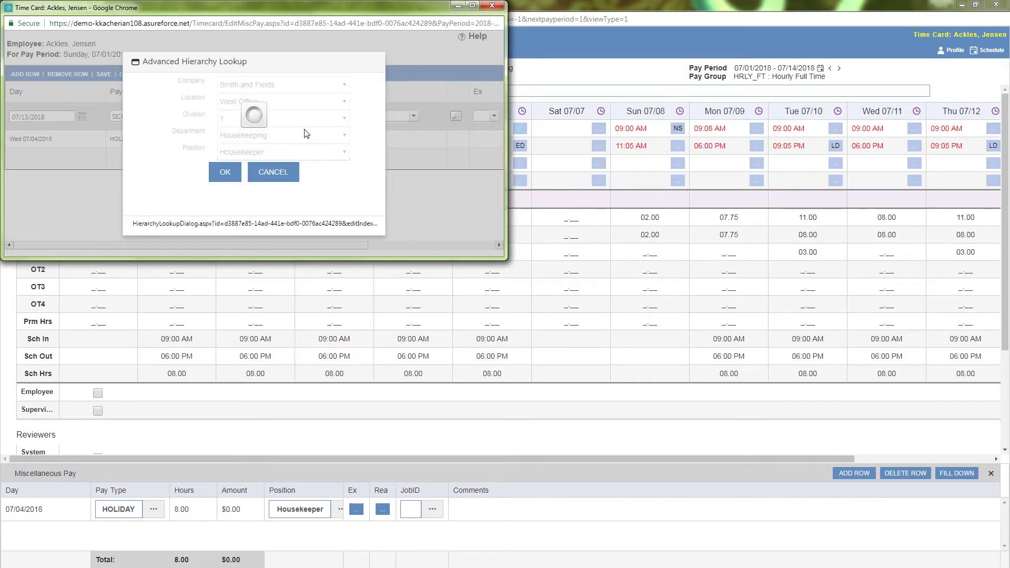
pyautogui.click(307, 153)
pyautogui.click(273, 174)
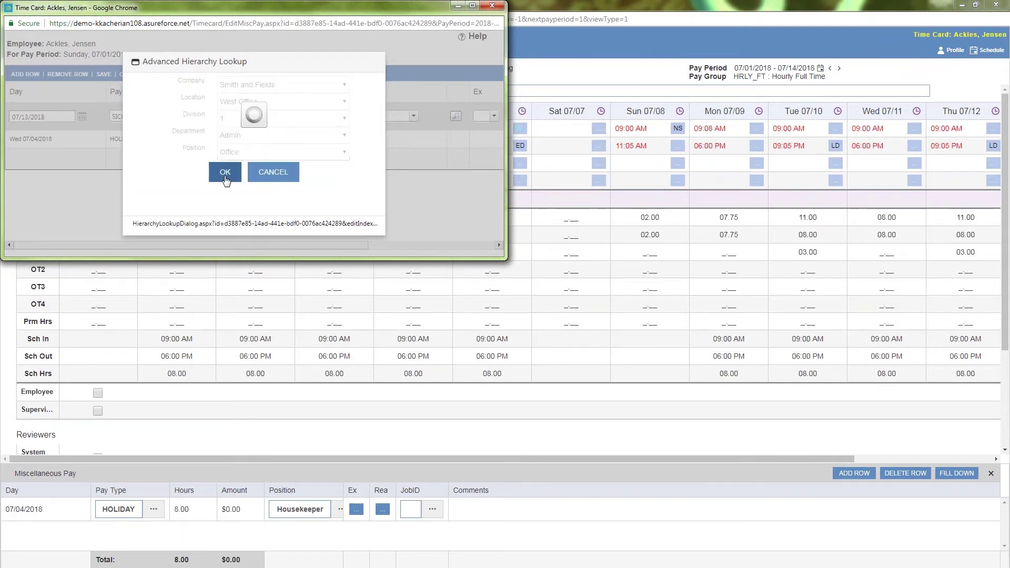
pyautogui.click(225, 172)
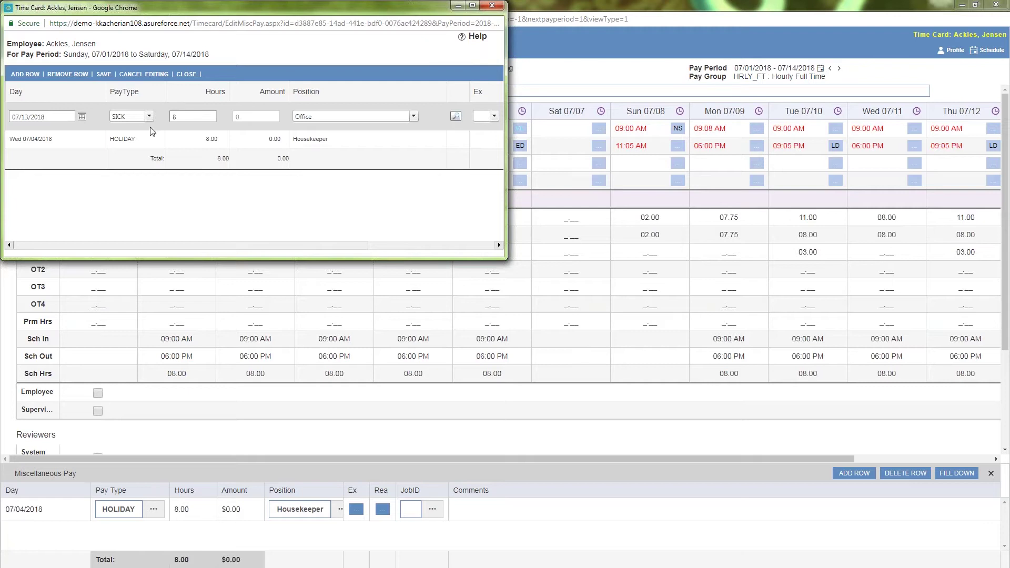
pyautogui.click(104, 74)
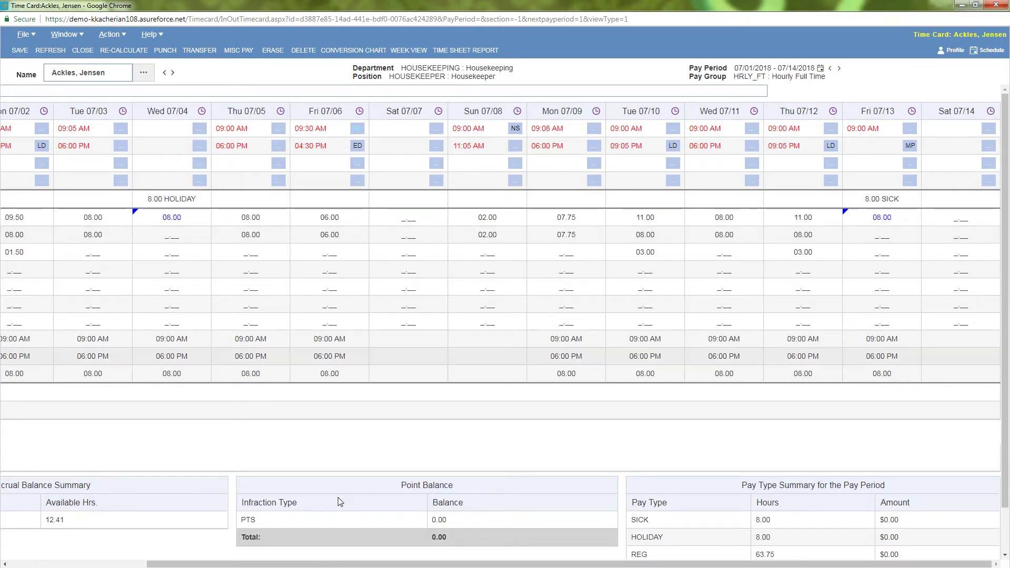
# Step: Approve the time card on both the Employee and Supervisor approval rows
pyautogui.moveTo(208, 565); pyautogui.dragTo(45, 516)
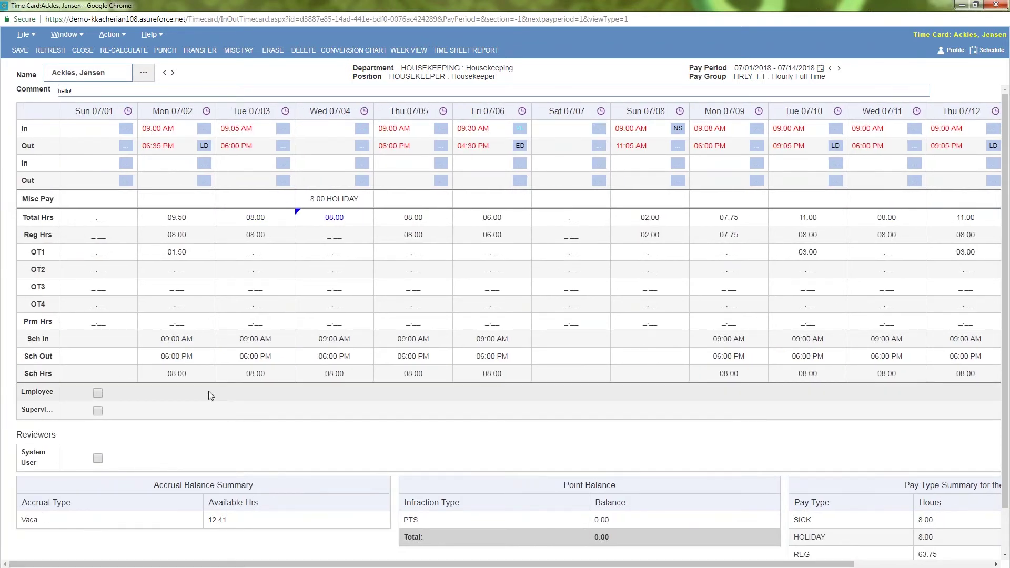
pyautogui.click(98, 393)
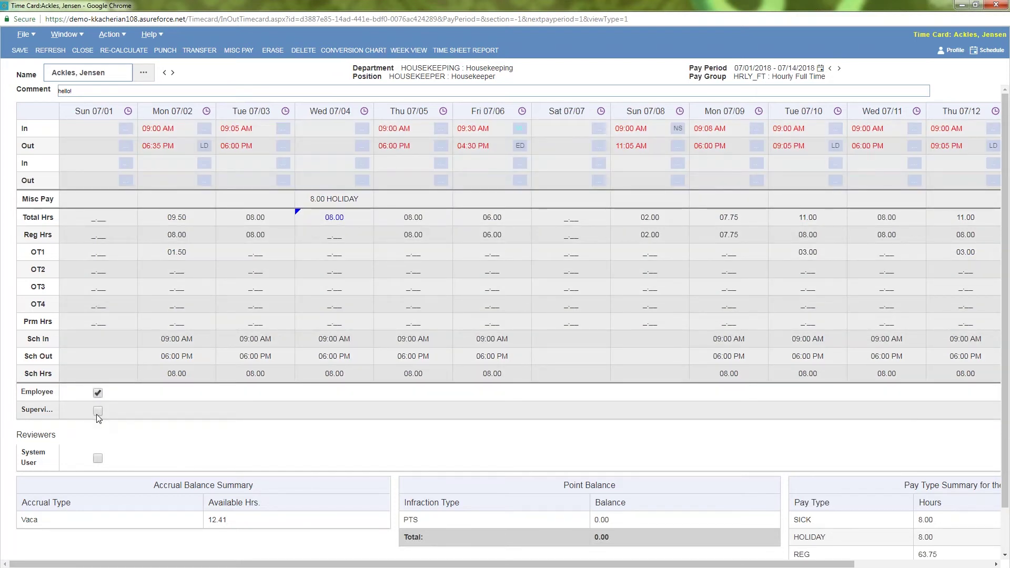
pyautogui.click(98, 412)
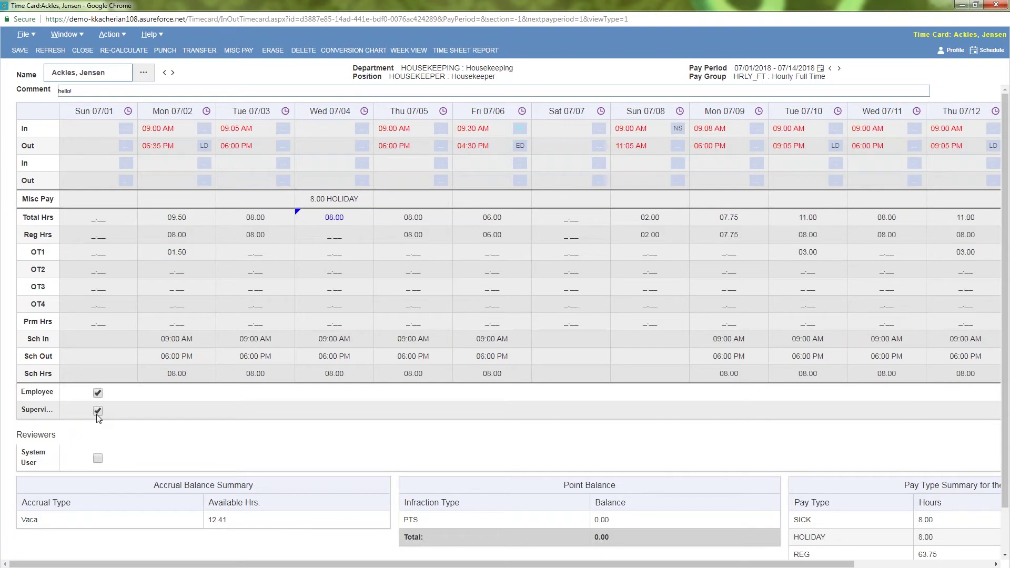
# Step: Mark the time card as reviewed on the System User reviewer row and save the time card
pyautogui.click(97, 459)
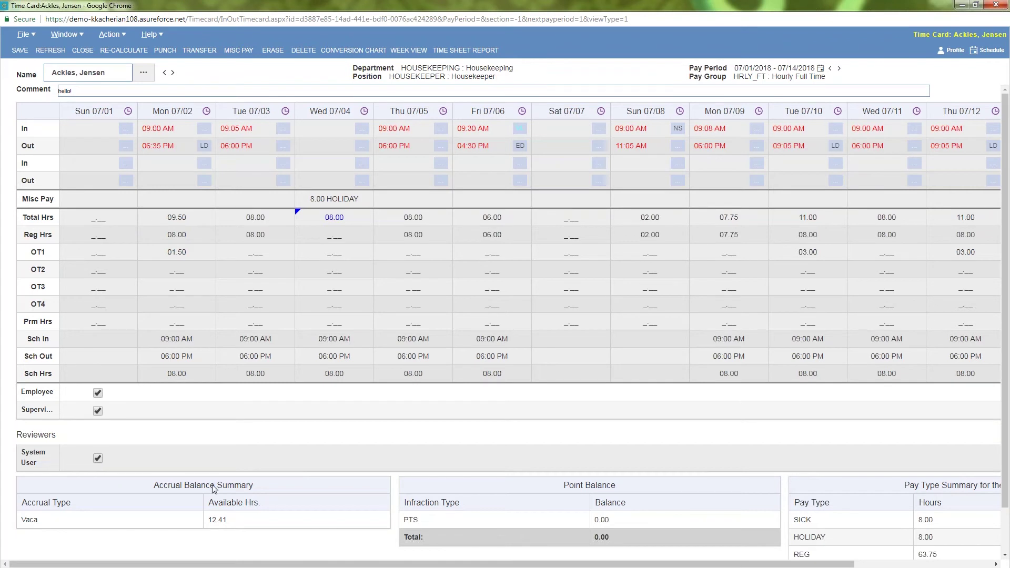
pyautogui.click(24, 52)
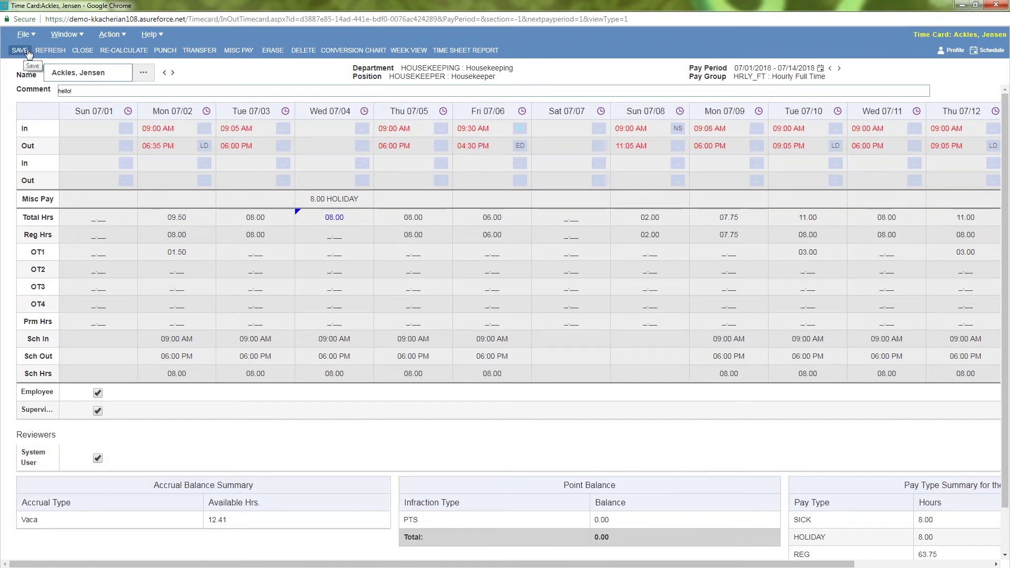
# Step: Open the time card's Audit log, enlarge its window to examine the recorded changes, and close it
pyautogui.click(111, 35)
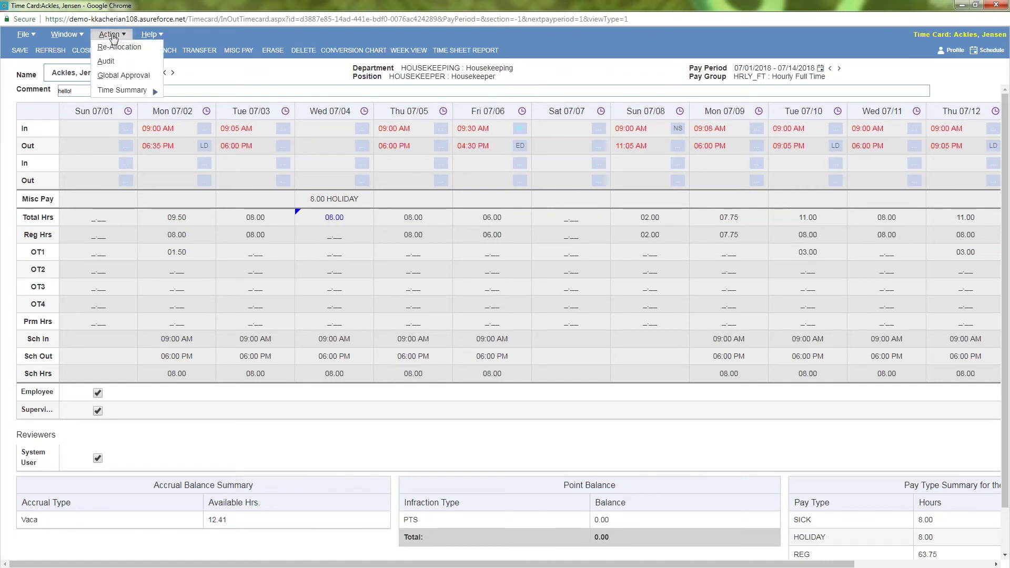
pyautogui.click(106, 61)
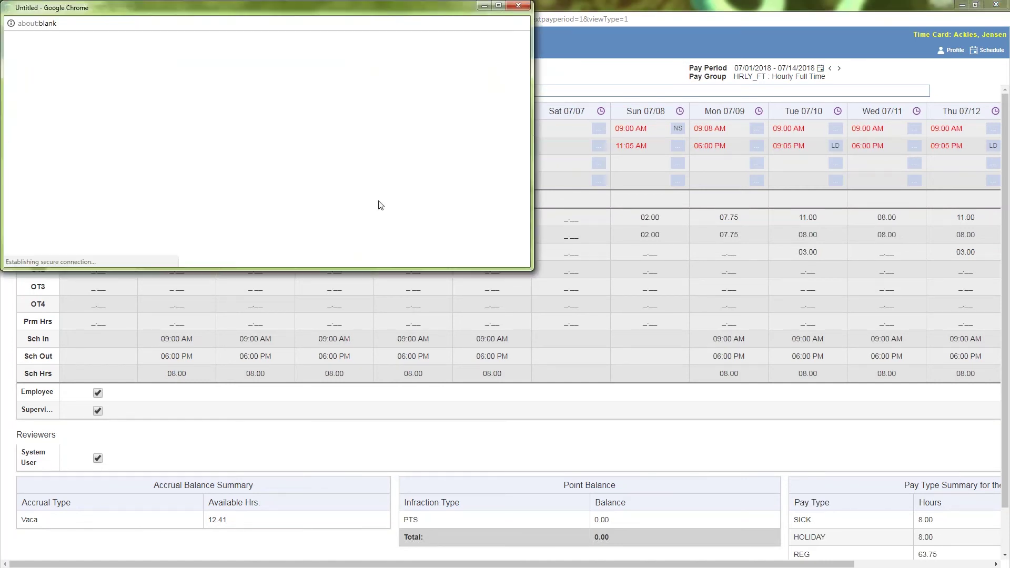
pyautogui.moveTo(533, 270); pyautogui.dragTo(892, 459)
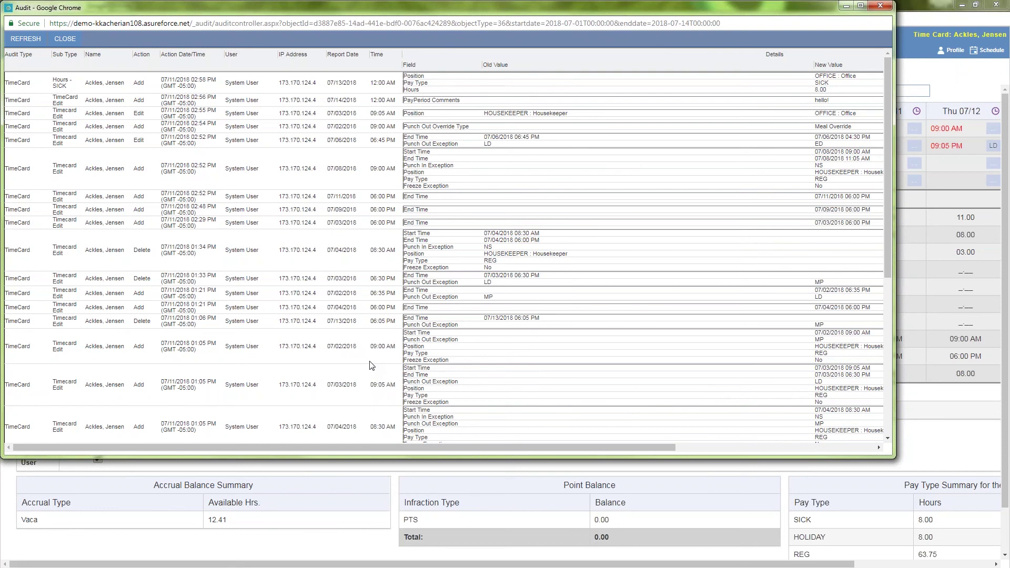
pyautogui.click(880, 6)
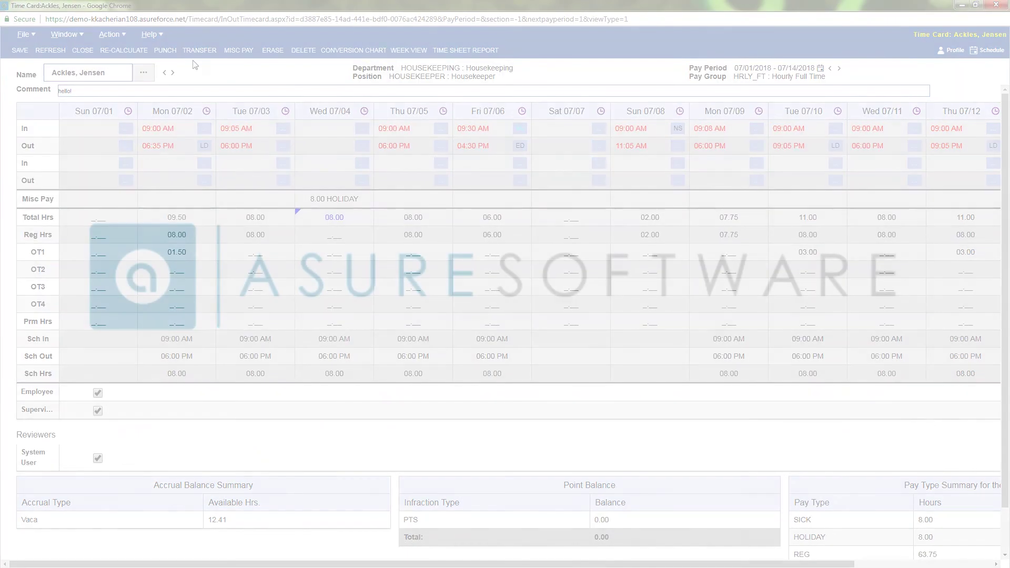